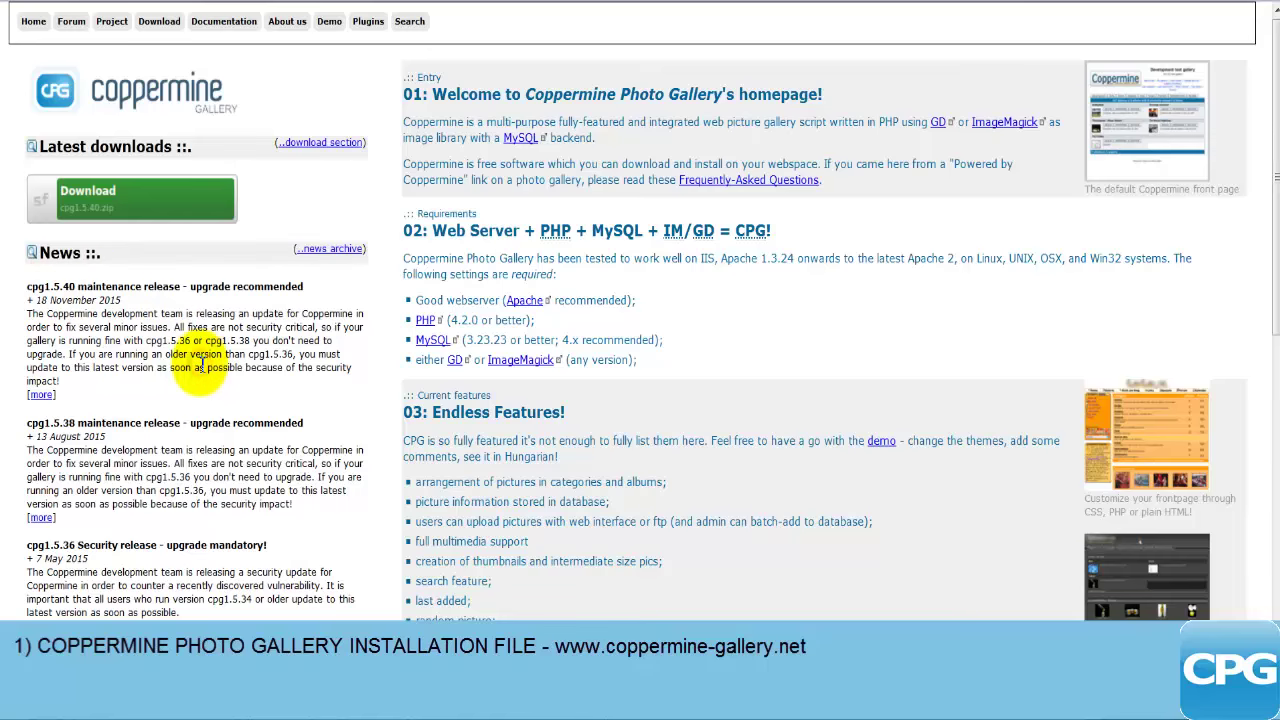
Step: Examine the Requirements section of the Coppermine homepage, highlighting its web server, PHP, MySQL and IM/GD heading
scroll(202, 364, "down", 3)
scroll(202, 364, "down", 2)
scroll(202, 364, "up", 4)
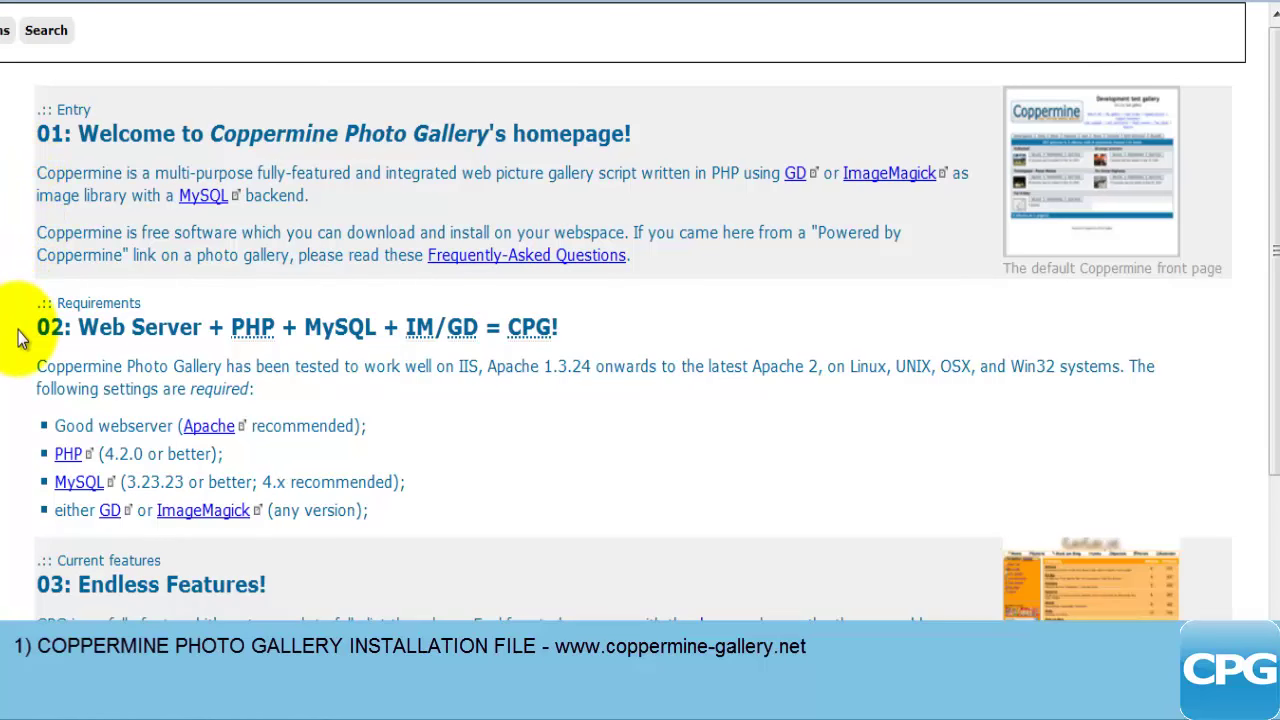
left_click_drag(79, 330, 572, 332)
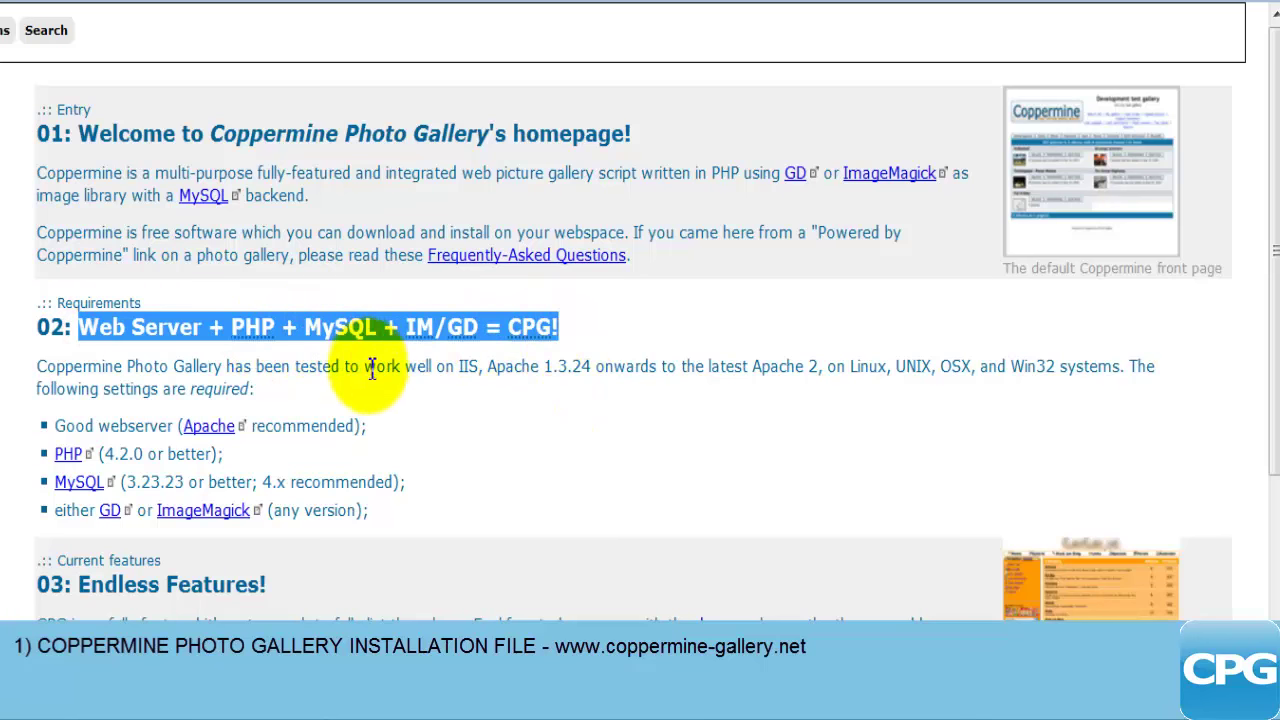
left_click(412, 408)
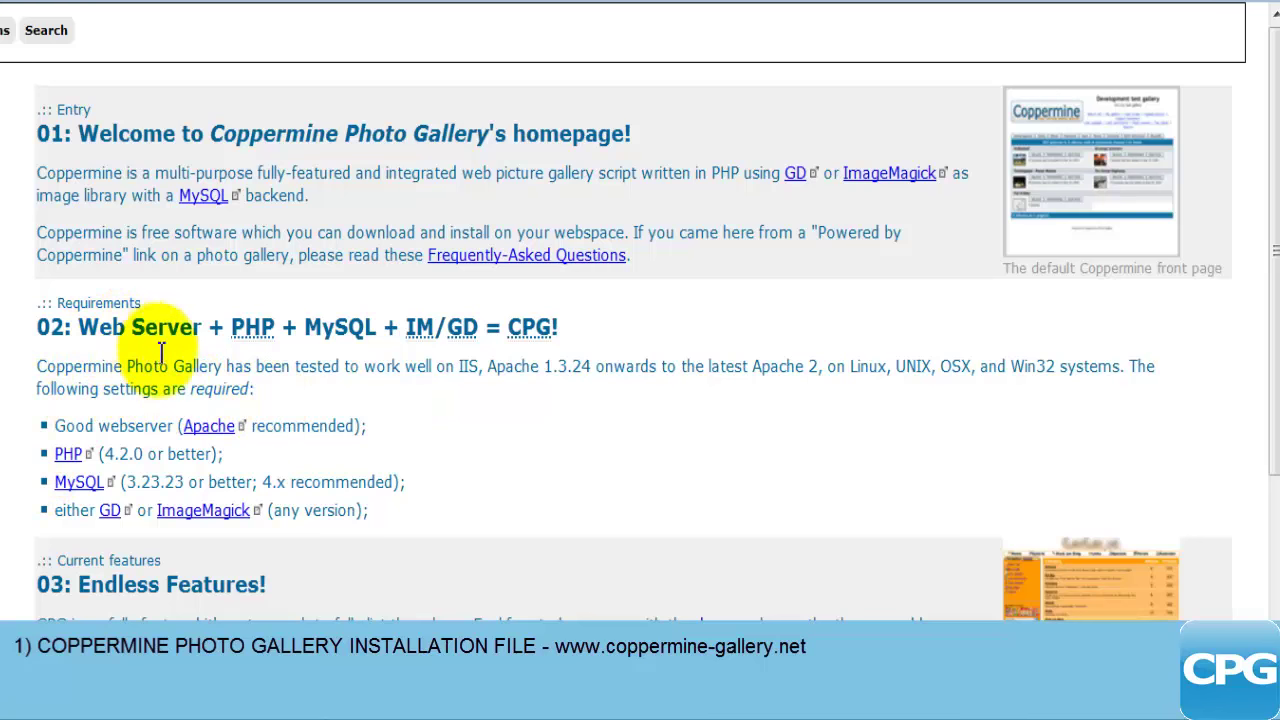
Step: Read through the Endless Features list and the sample gallery screenshots on the Coppermine homepage
scroll(337, 480, "down", 3)
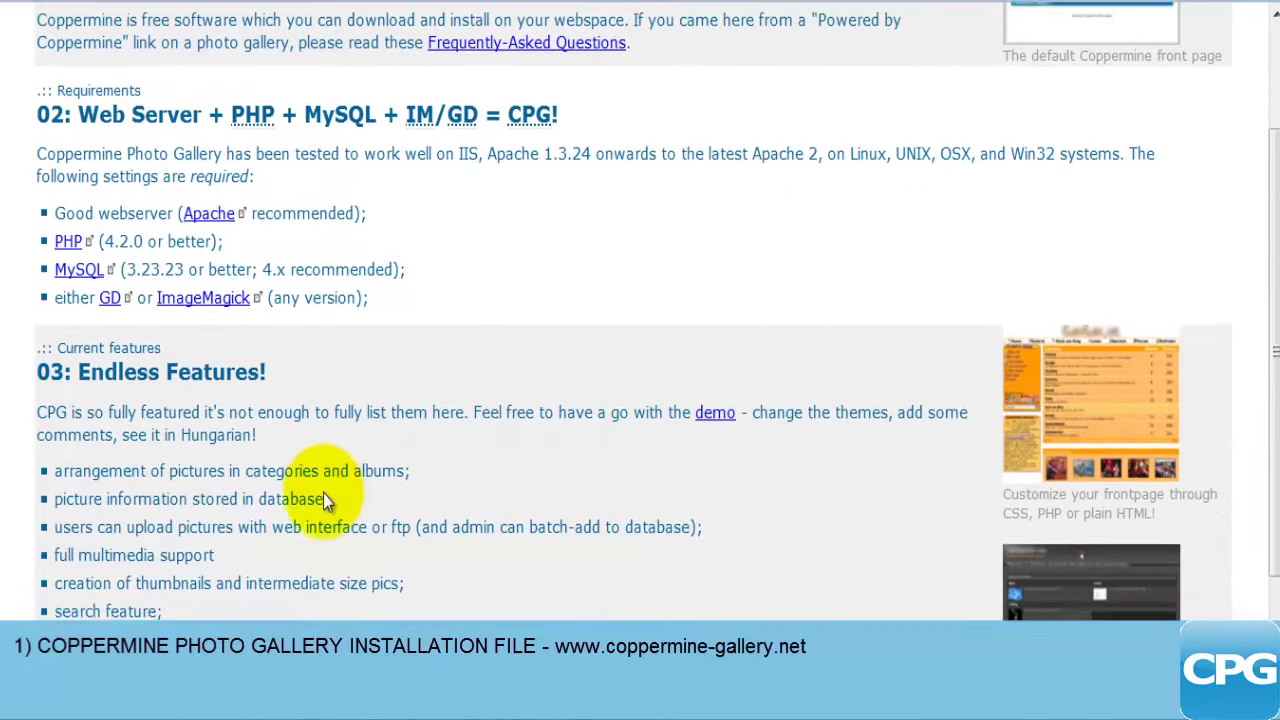
scroll(327, 495, "down", 2)
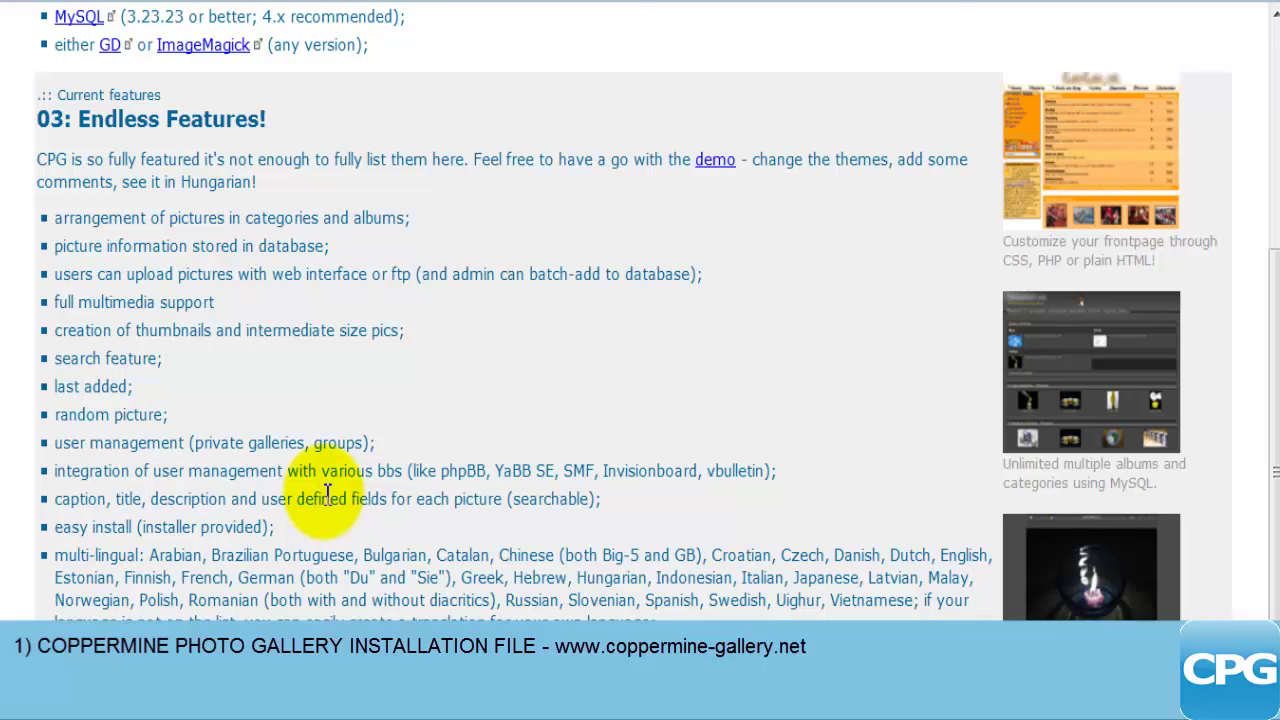
scroll(220, 525, "down", 3)
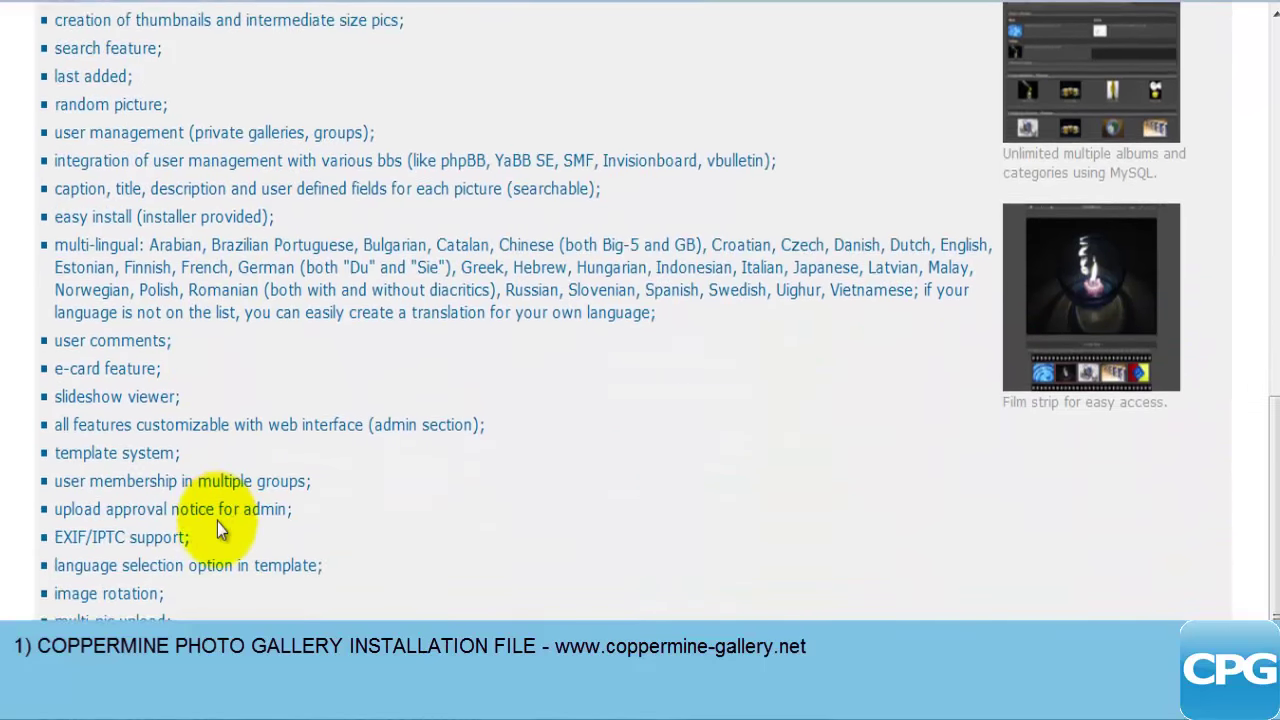
scroll(217, 522, "down", 3)
scroll(217, 522, "up", 1)
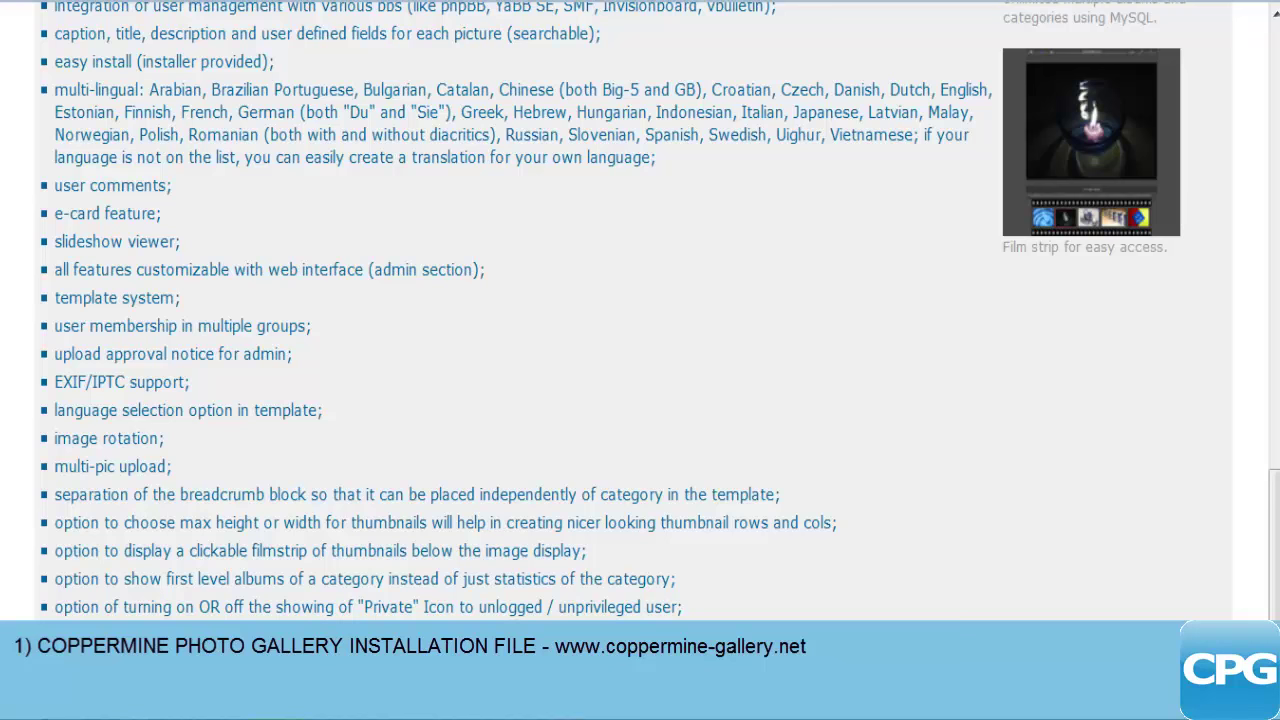
scroll(278, 540, "down", 3)
scroll(278, 540, "up", 3)
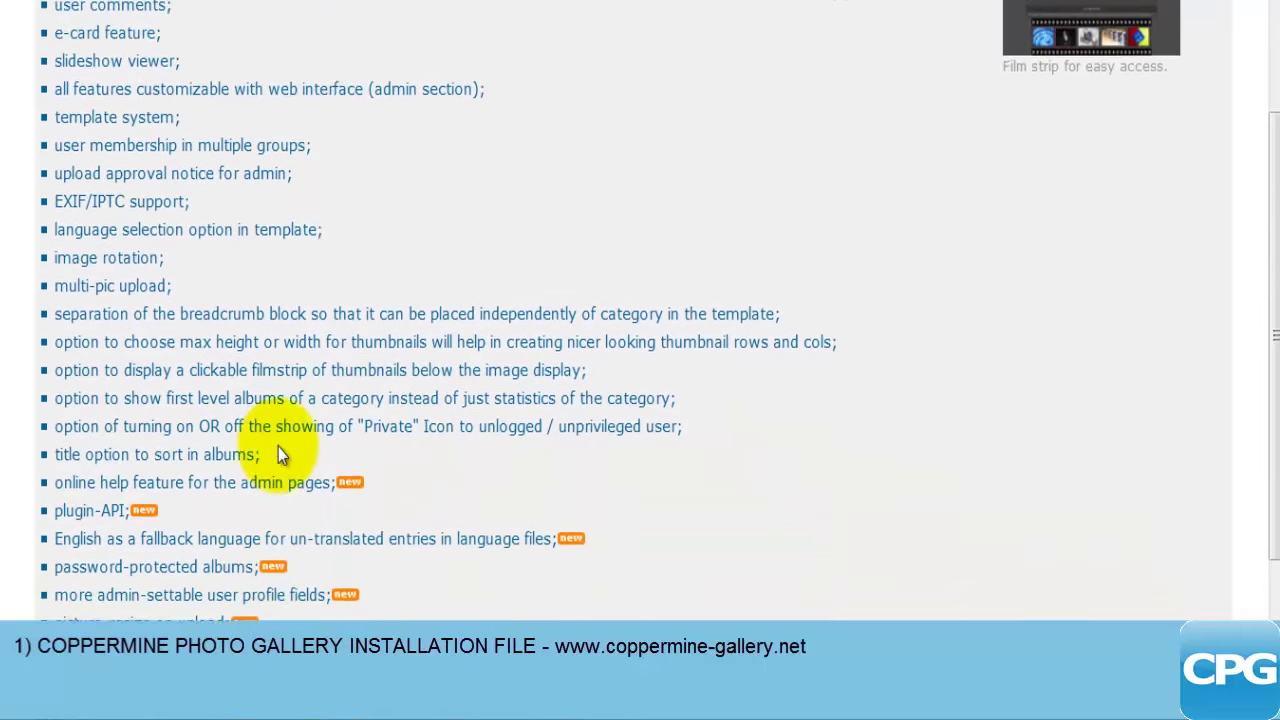
scroll(278, 449, "down", 2)
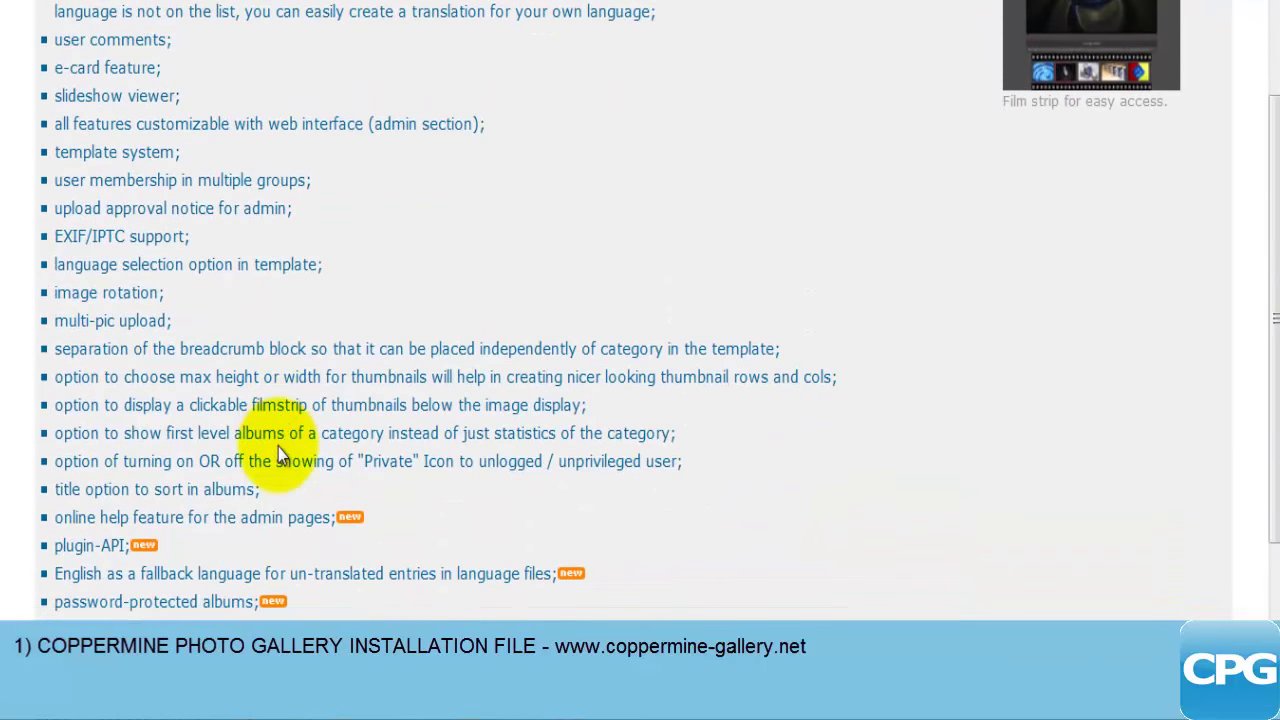
scroll(278, 447, "up", 8)
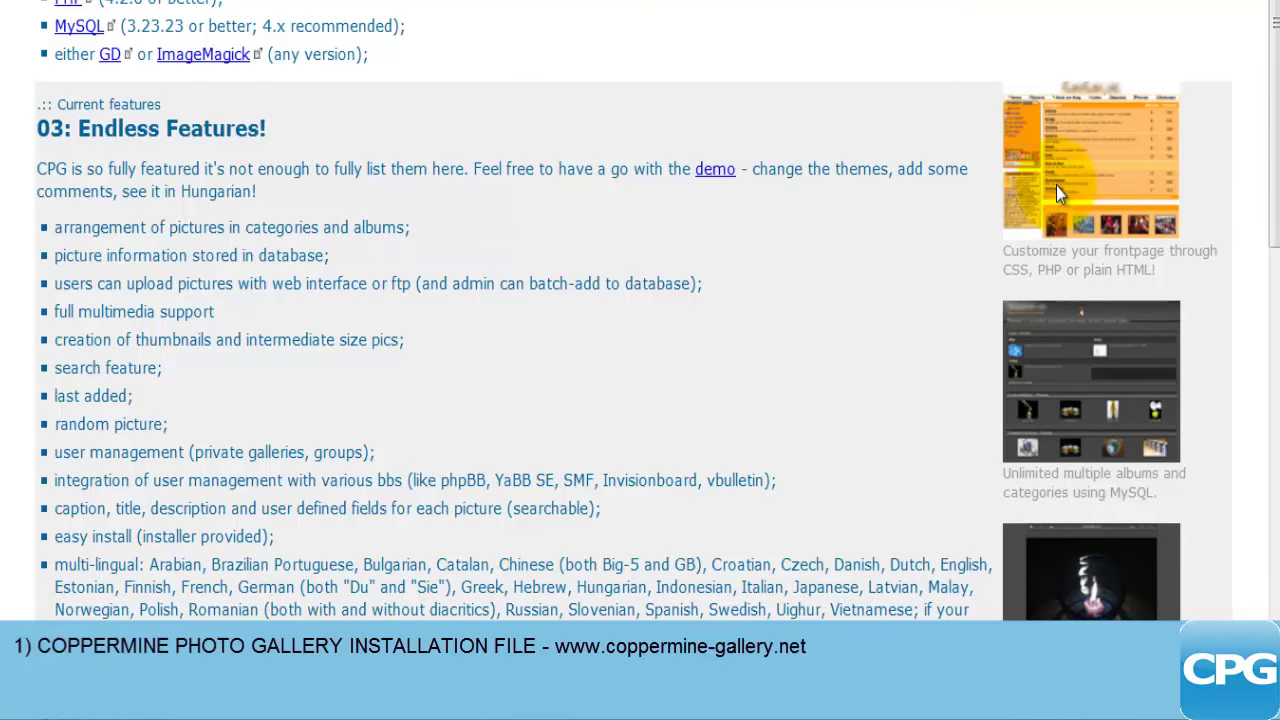
scroll(1046, 353, "down", 5)
scroll(1048, 365, "up", 7)
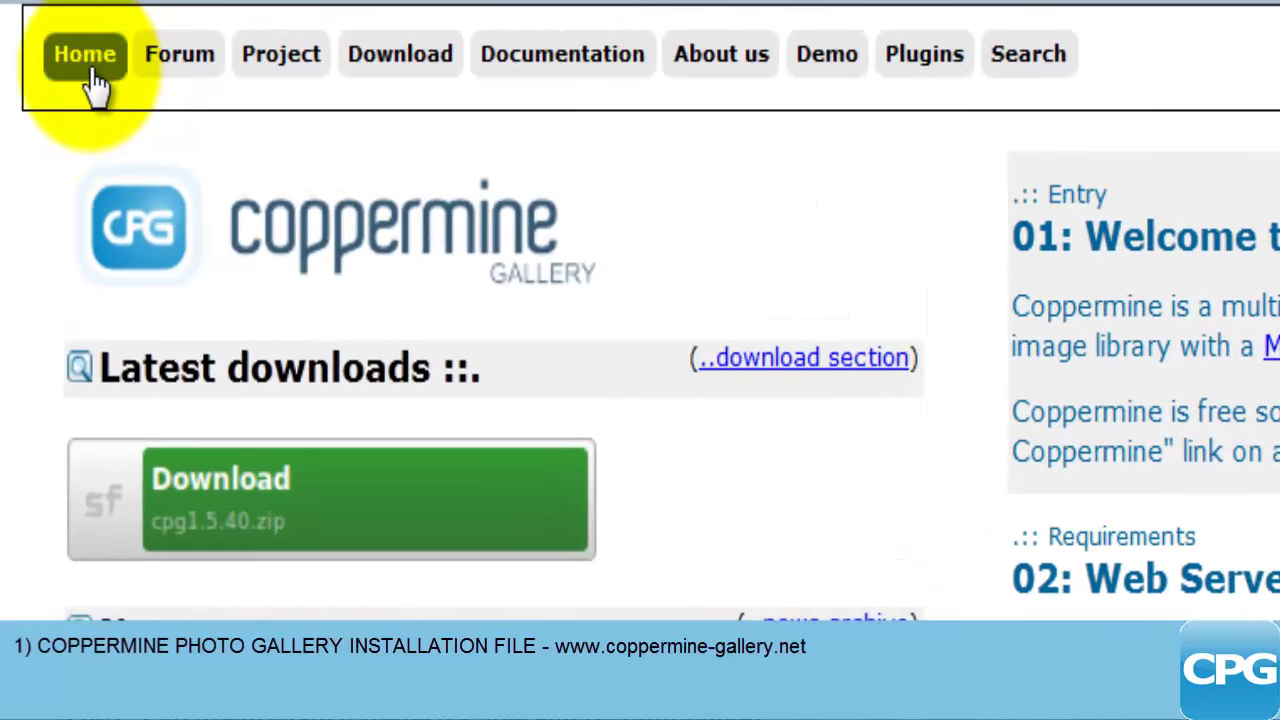
Step: Examine the Coppermine site's main navigation links, including Forum, Documentation, Demo and Plugins, and the latest download
mouse_move(149, 77)
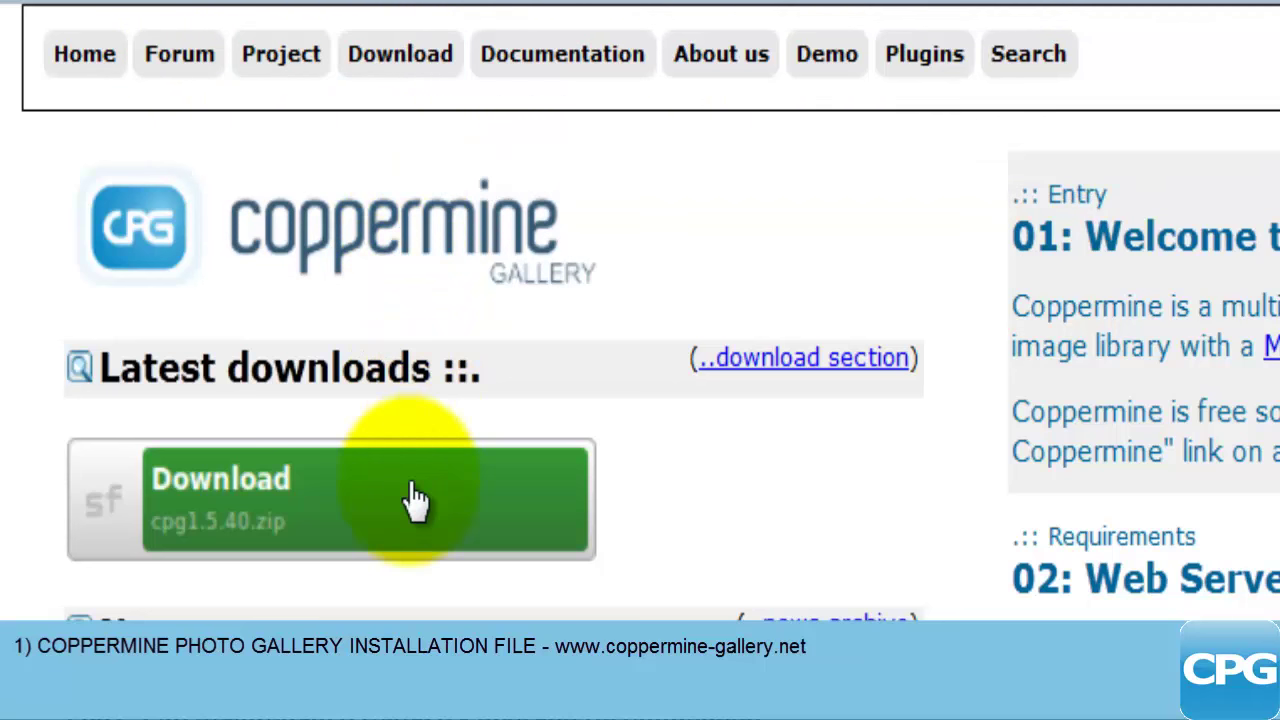
mouse_move(577, 90)
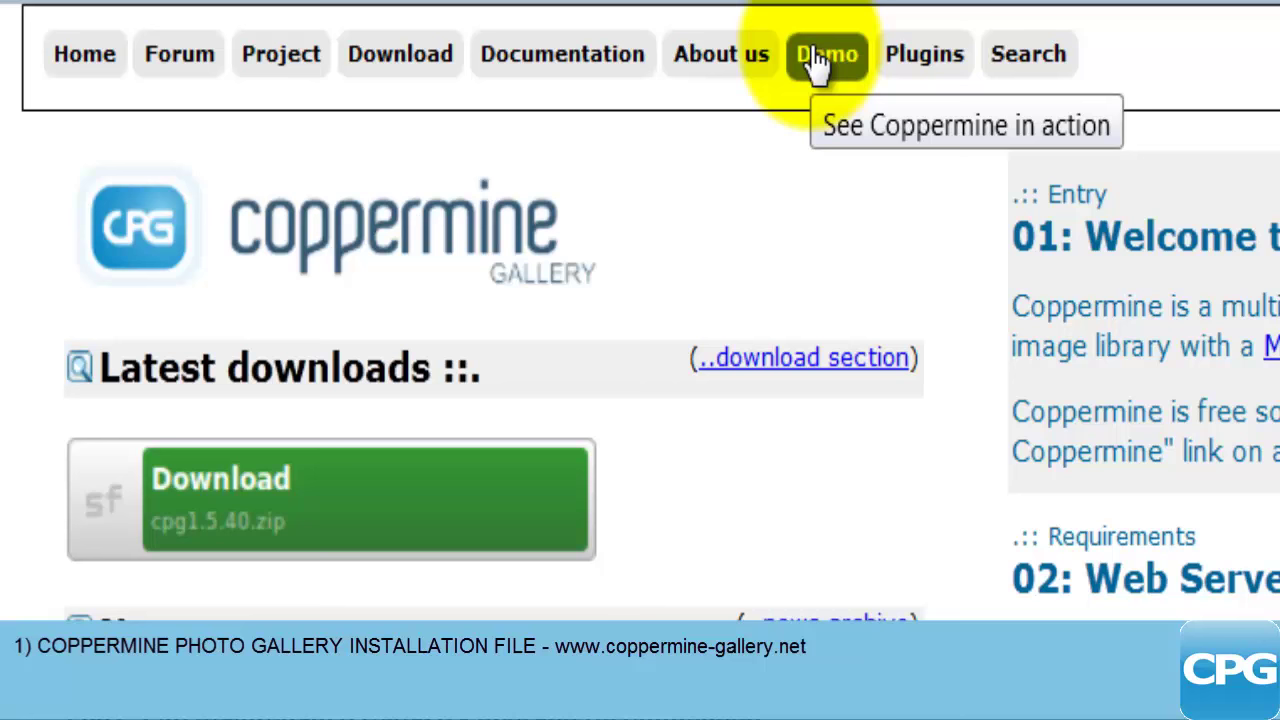
mouse_move(914, 63)
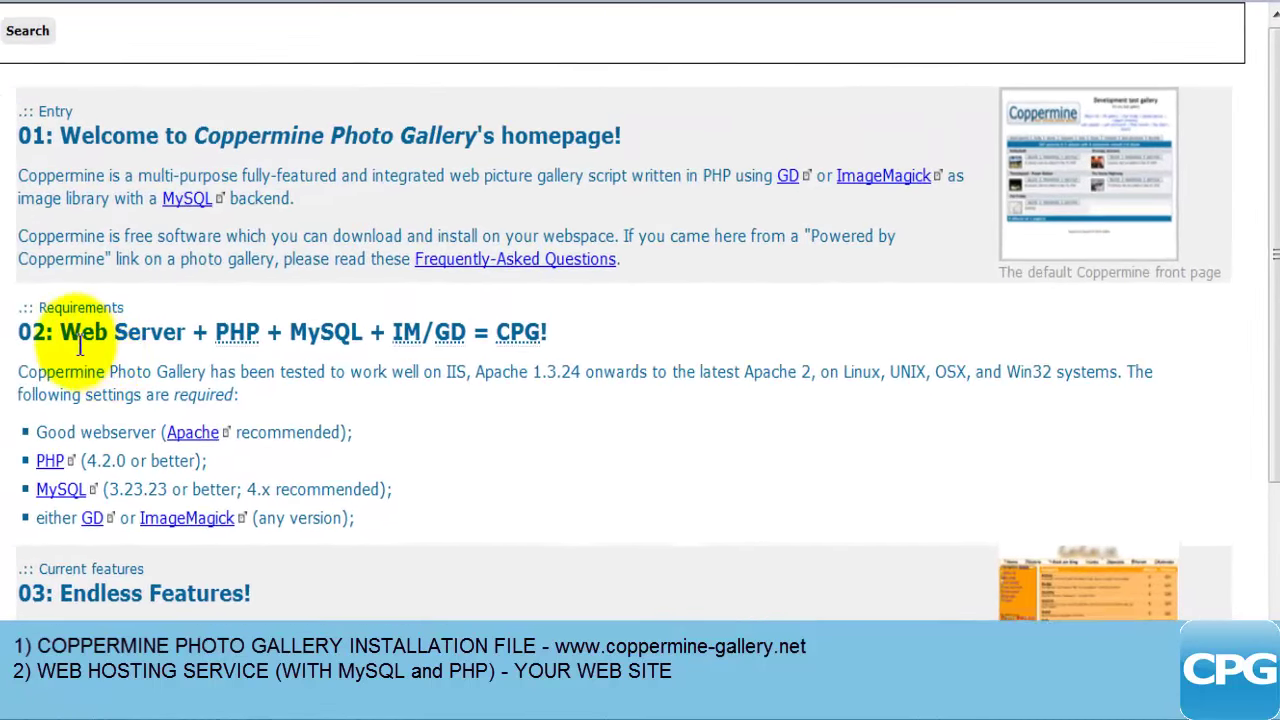
Step: Highlight the web server, PHP, MySQL and IM/GD requirements individually, plus the FTP details in the hosting member area
left_click_drag(124, 314, 219, 315)
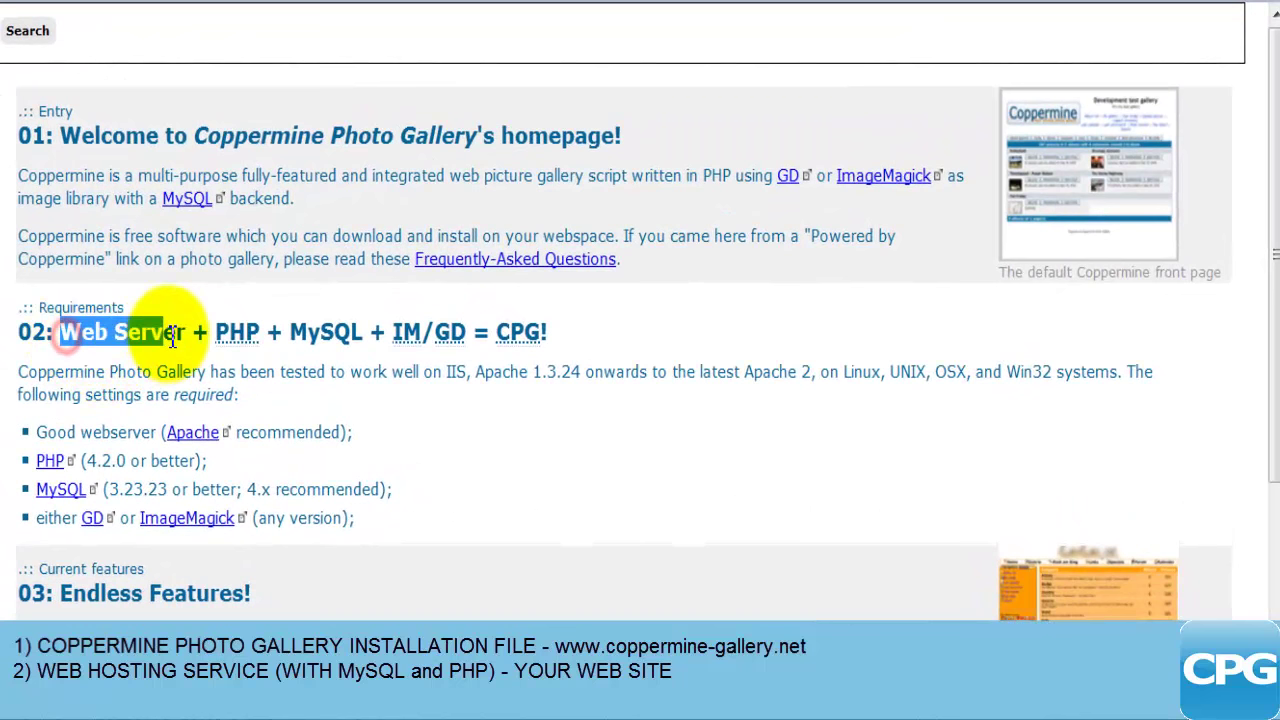
double_click(237, 331)
double_click(328, 333)
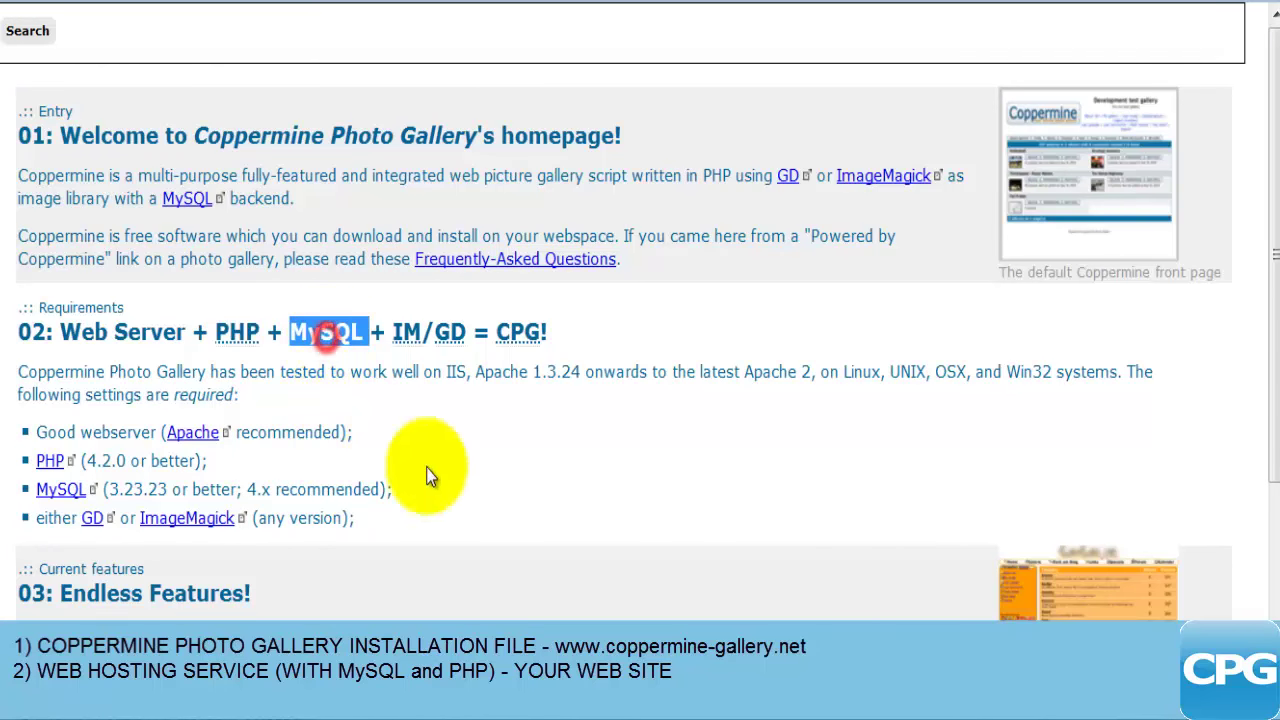
left_click_drag(400, 320, 396, 324)
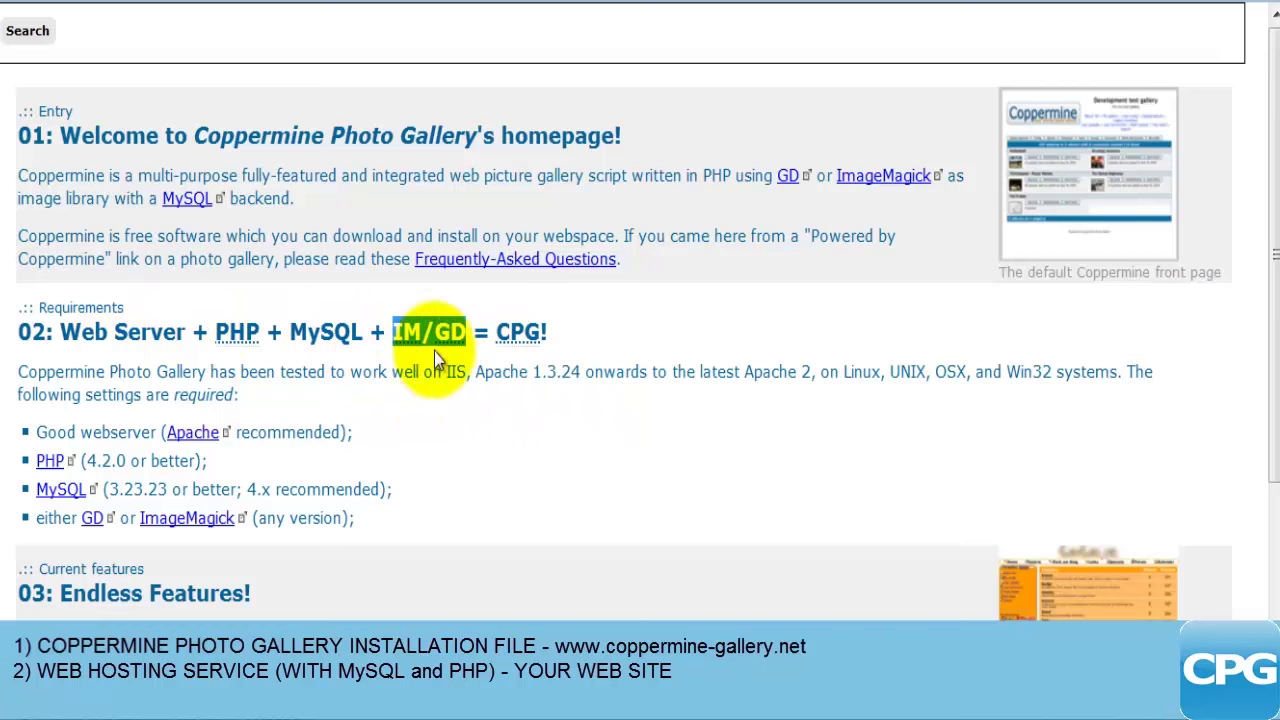
left_click(506, 341)
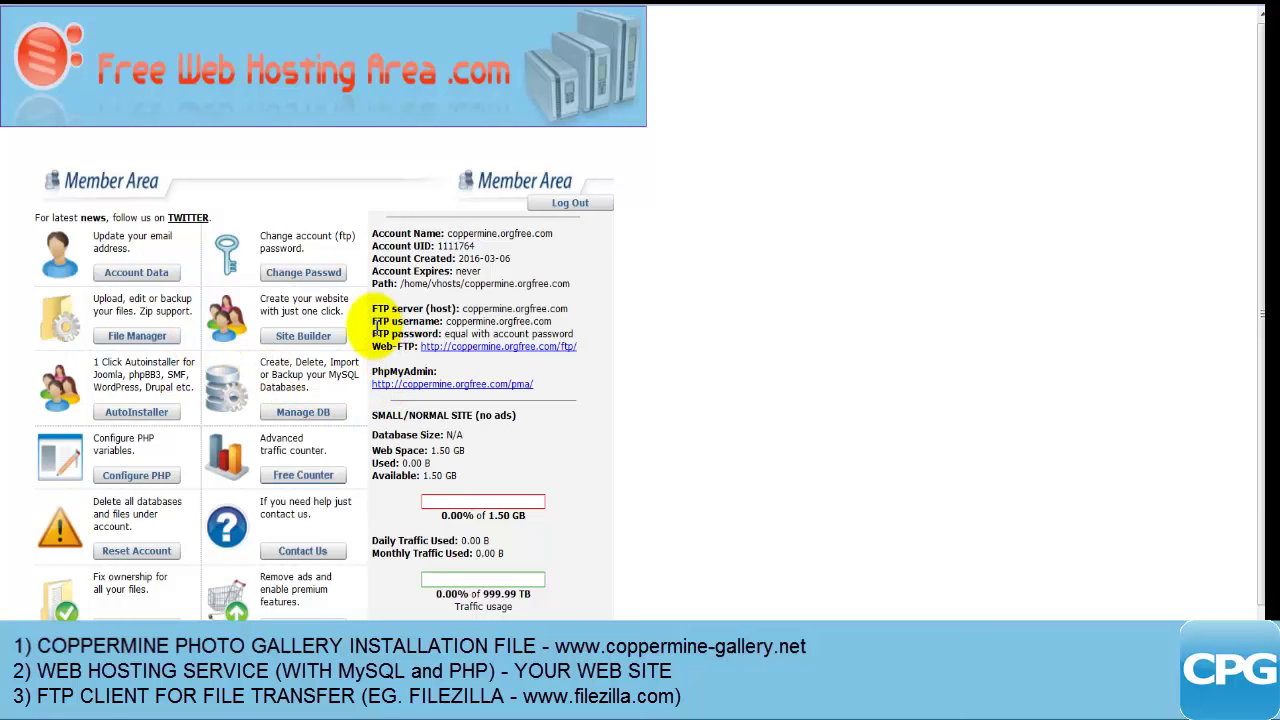
left_click_drag(374, 310, 590, 363)
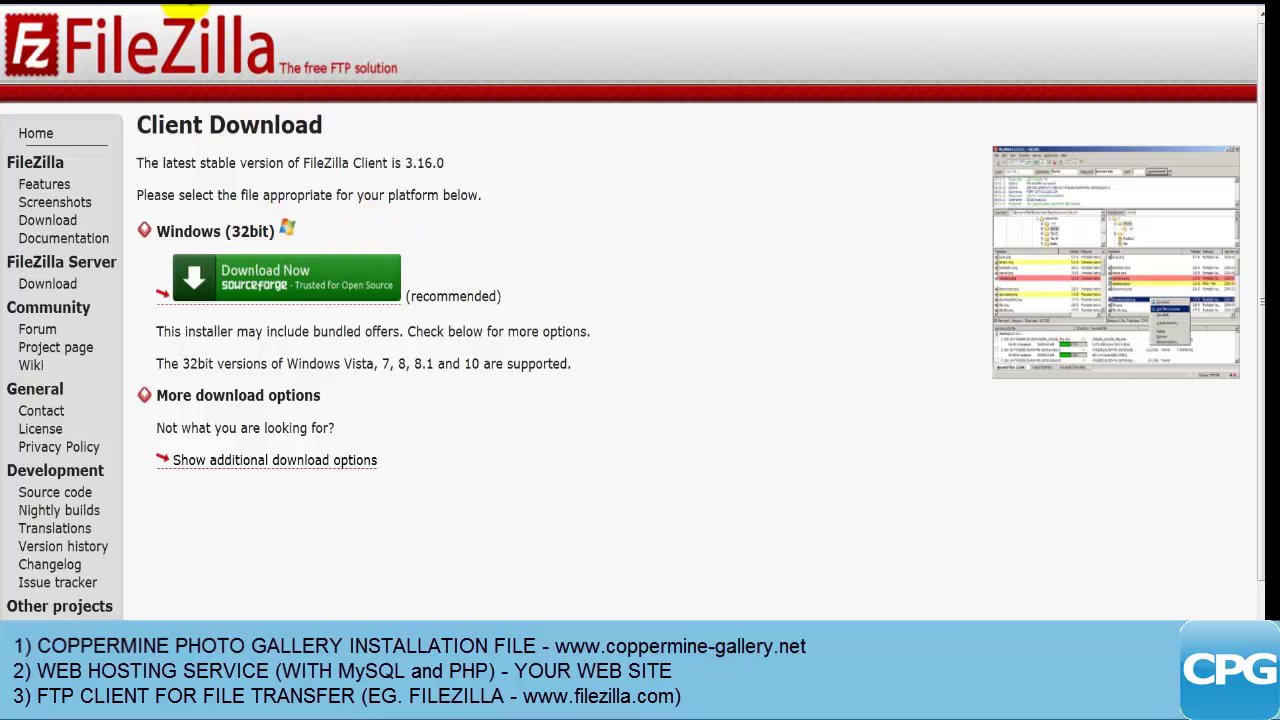
Step: Download cpg1.5.40.zip from the Coppermine homepage and extract the archive directly into the folder that holds it
left_click(201, 4)
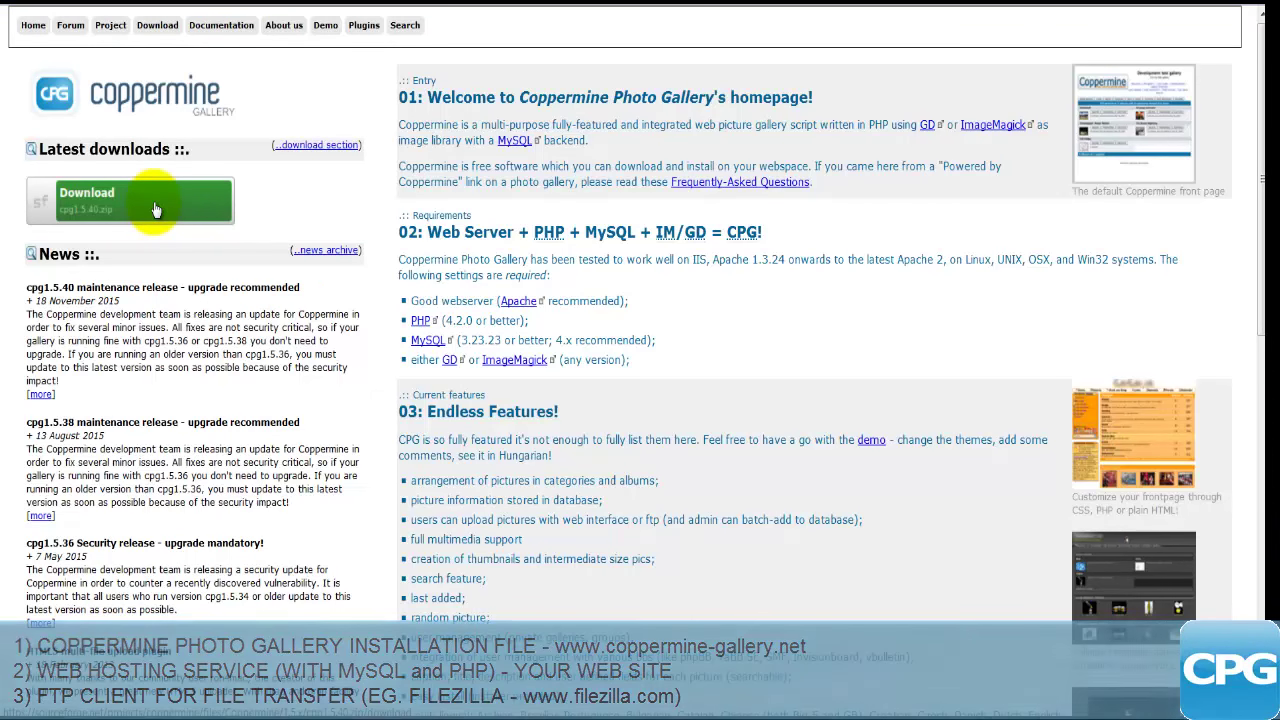
left_click(156, 209)
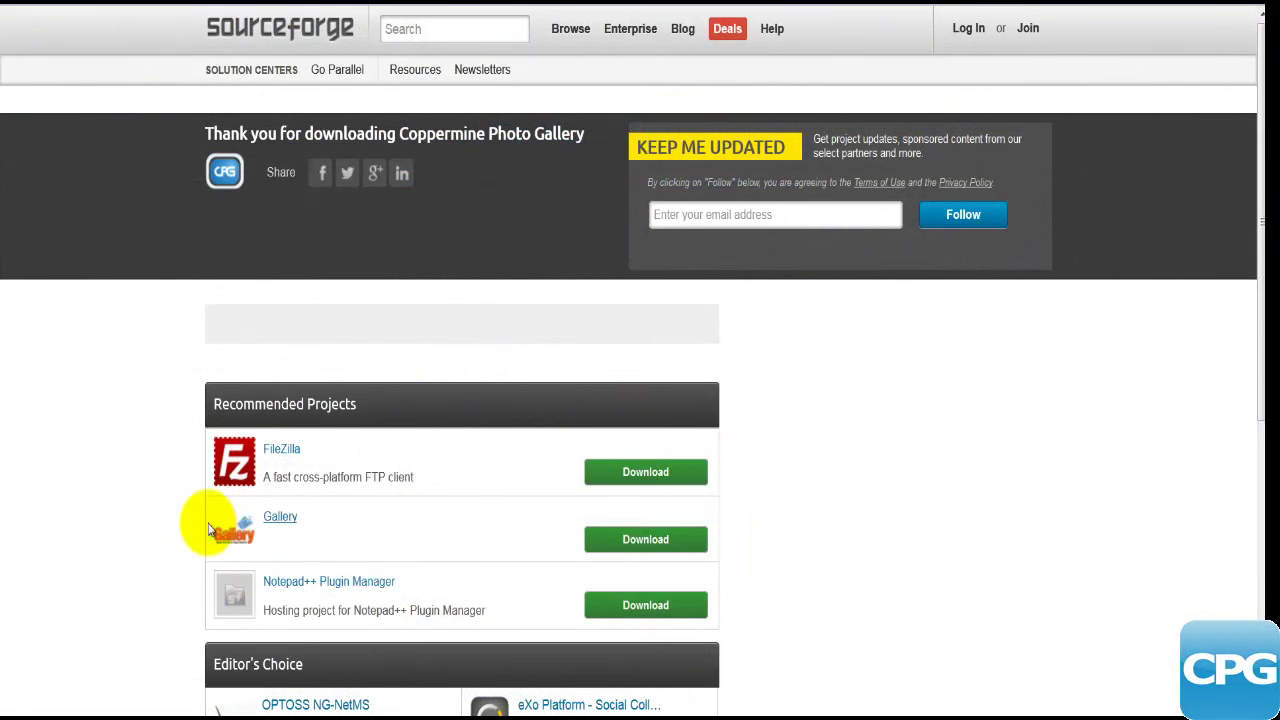
mouse_move(55, 708)
left_click(277, 660)
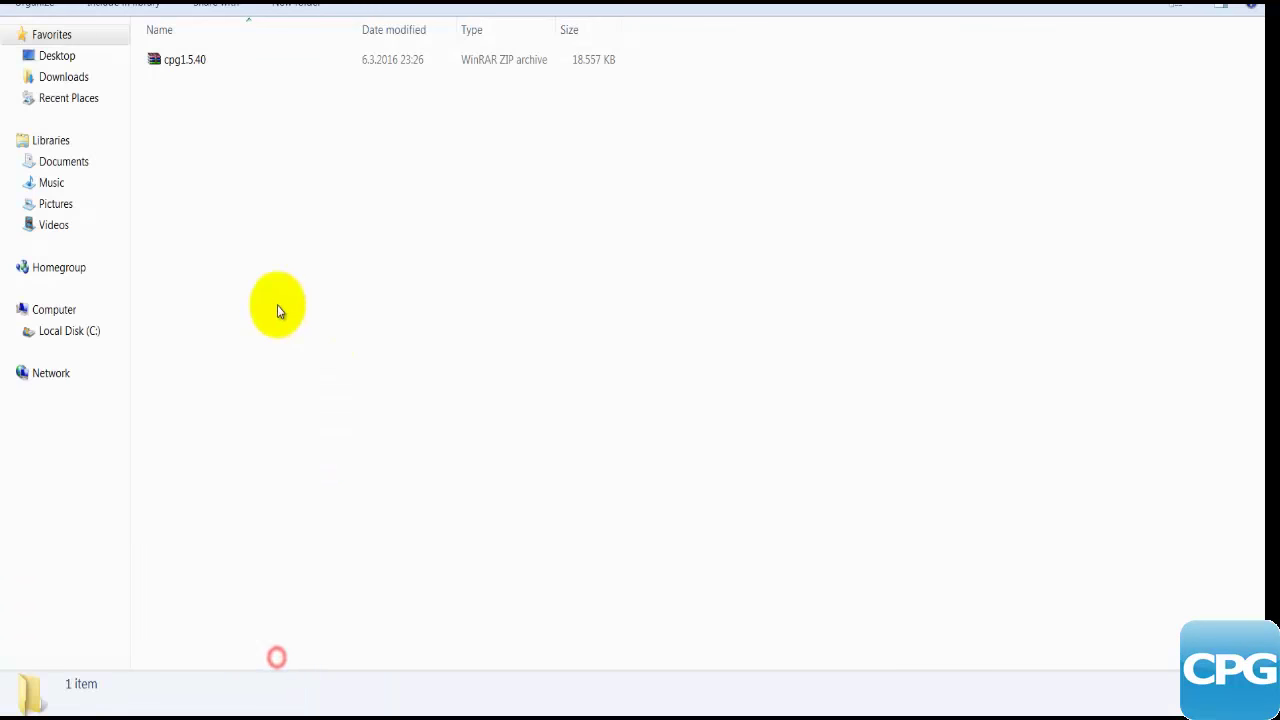
left_click(194, 66)
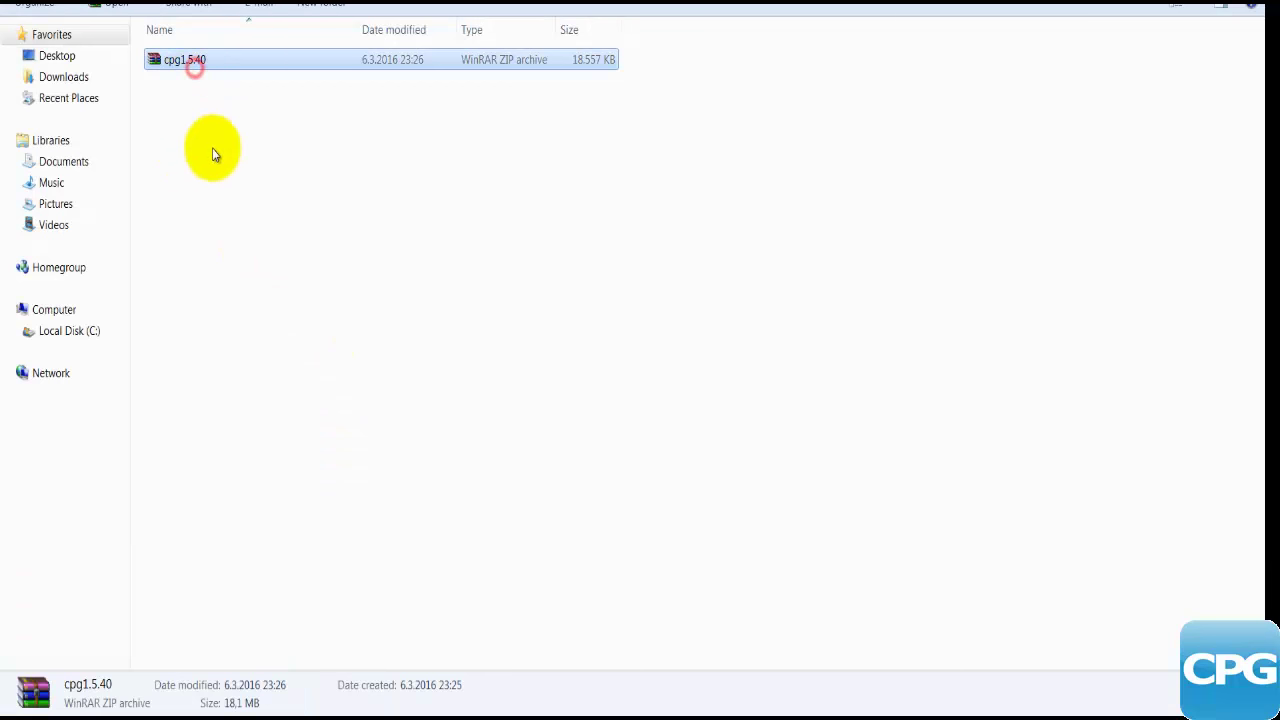
right_click(184, 62)
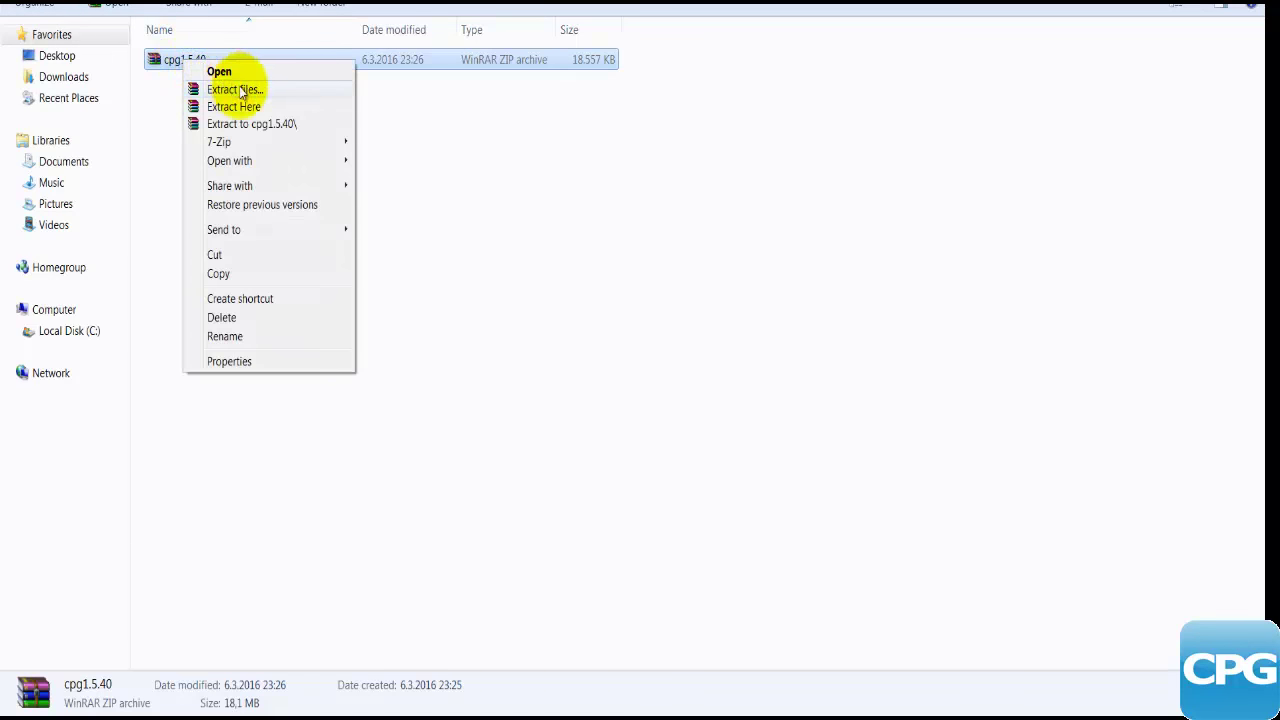
left_click(278, 107)
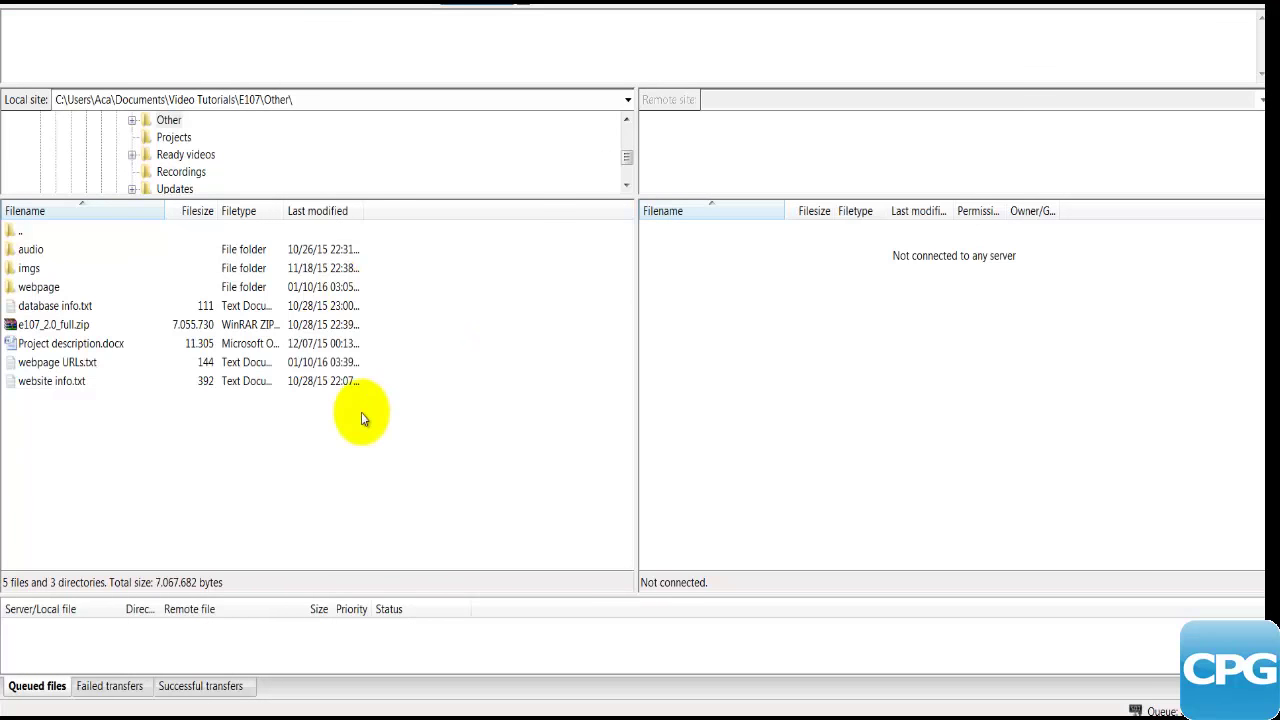
Step: Widen the remote site pane in FileZilla and copy the FTP server host address from the hosting member area
left_click_drag(635, 294, 482, 318)
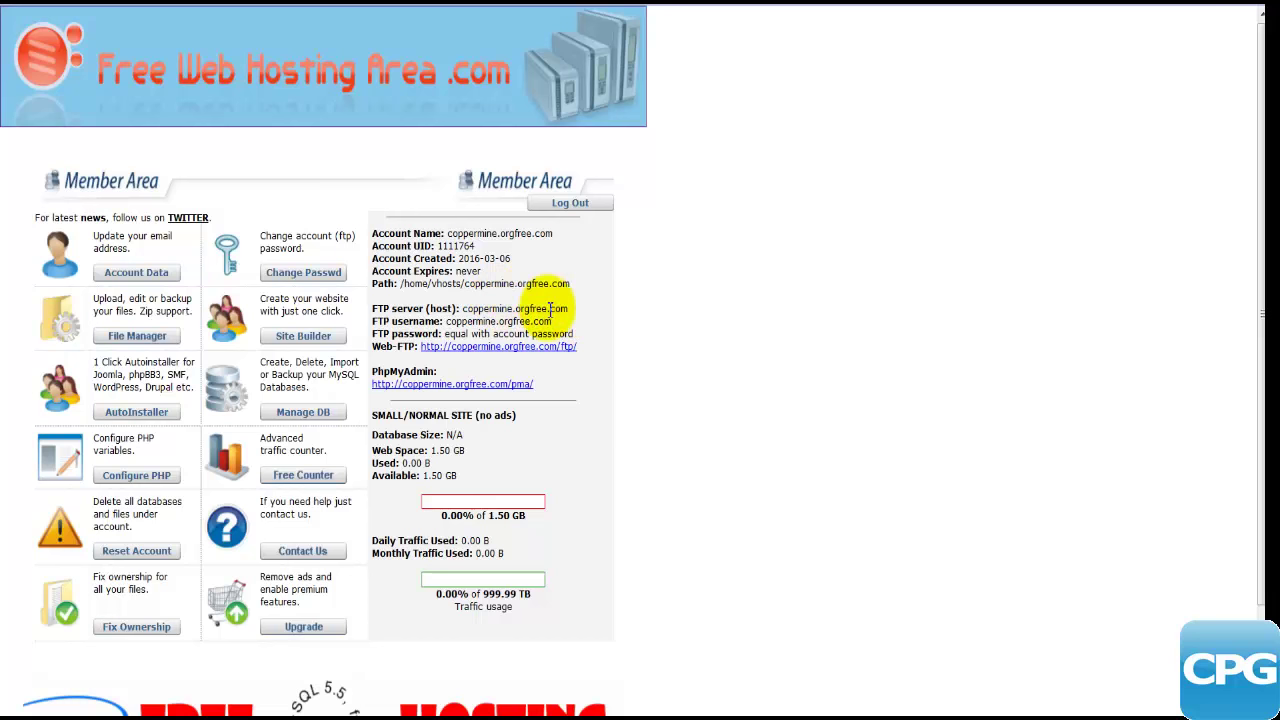
left_click_drag(572, 313, 465, 314)
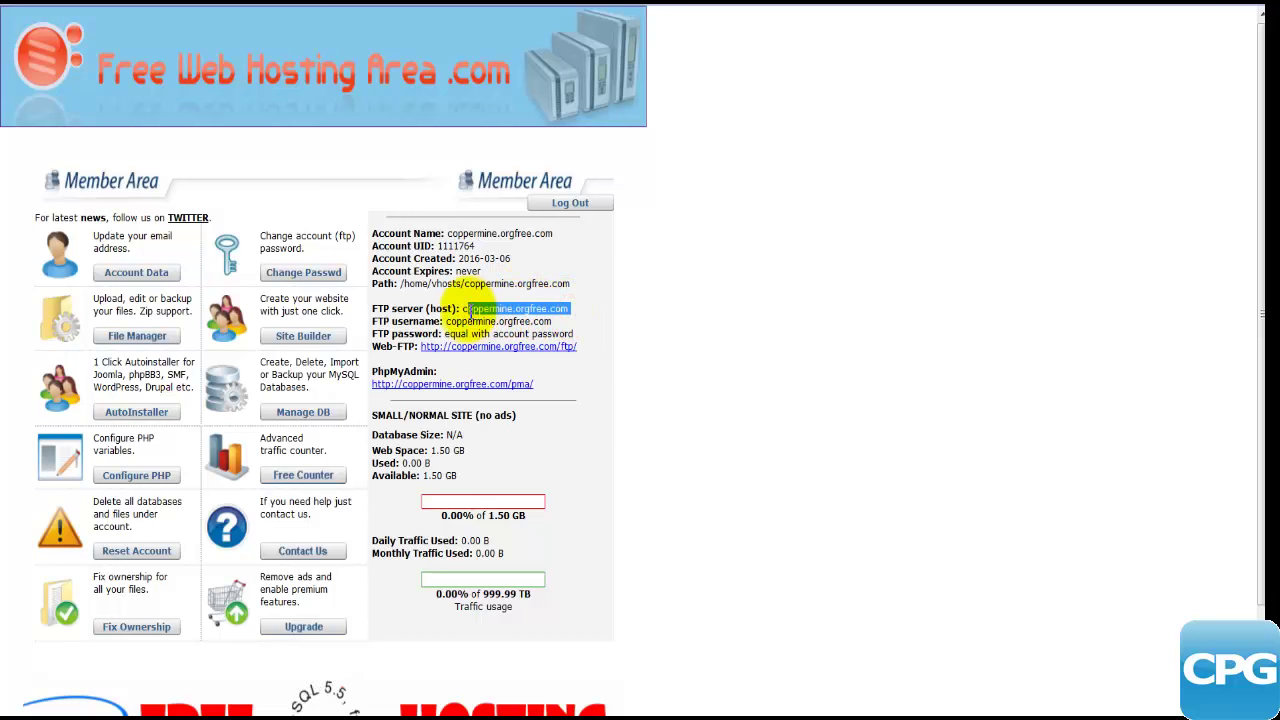
right_click(511, 313)
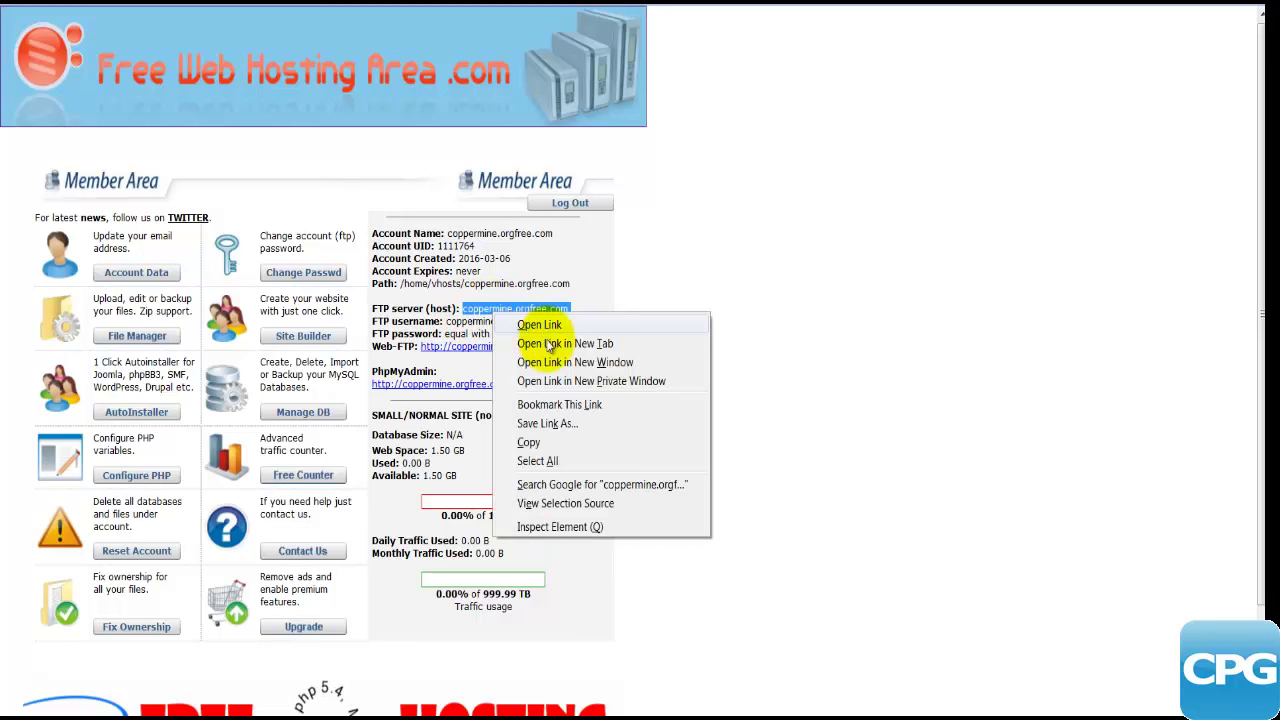
left_click(530, 442)
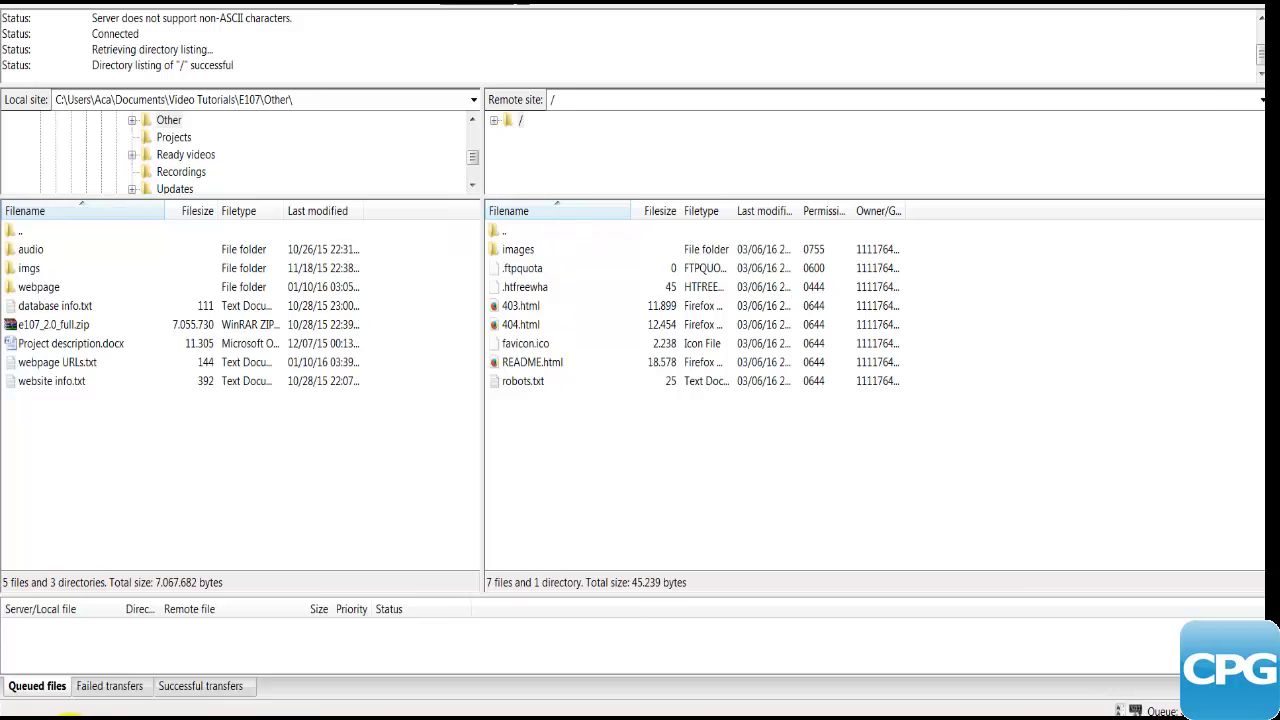
Step: Switch to the file explorer and copy the path of the folder containing the extracted cpg15x folder
mouse_move(205, 715)
left_click(207, 671)
left_click(371, 328)
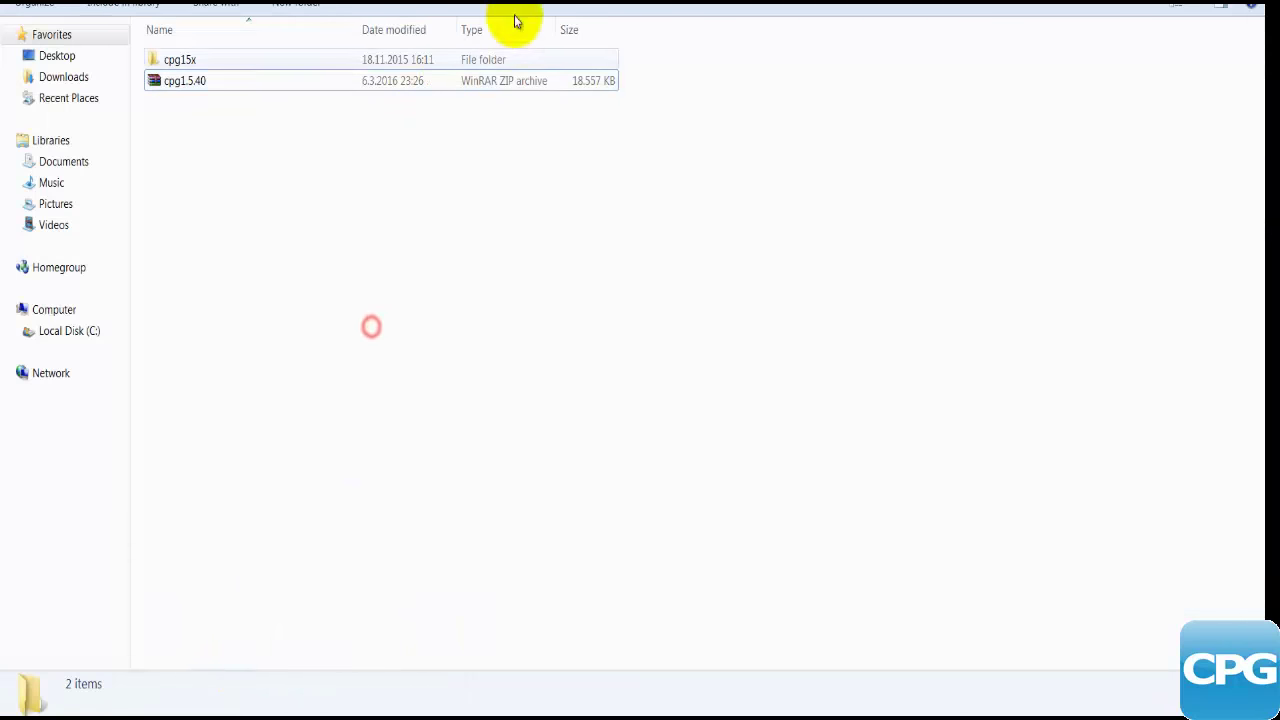
right_click(522, 2)
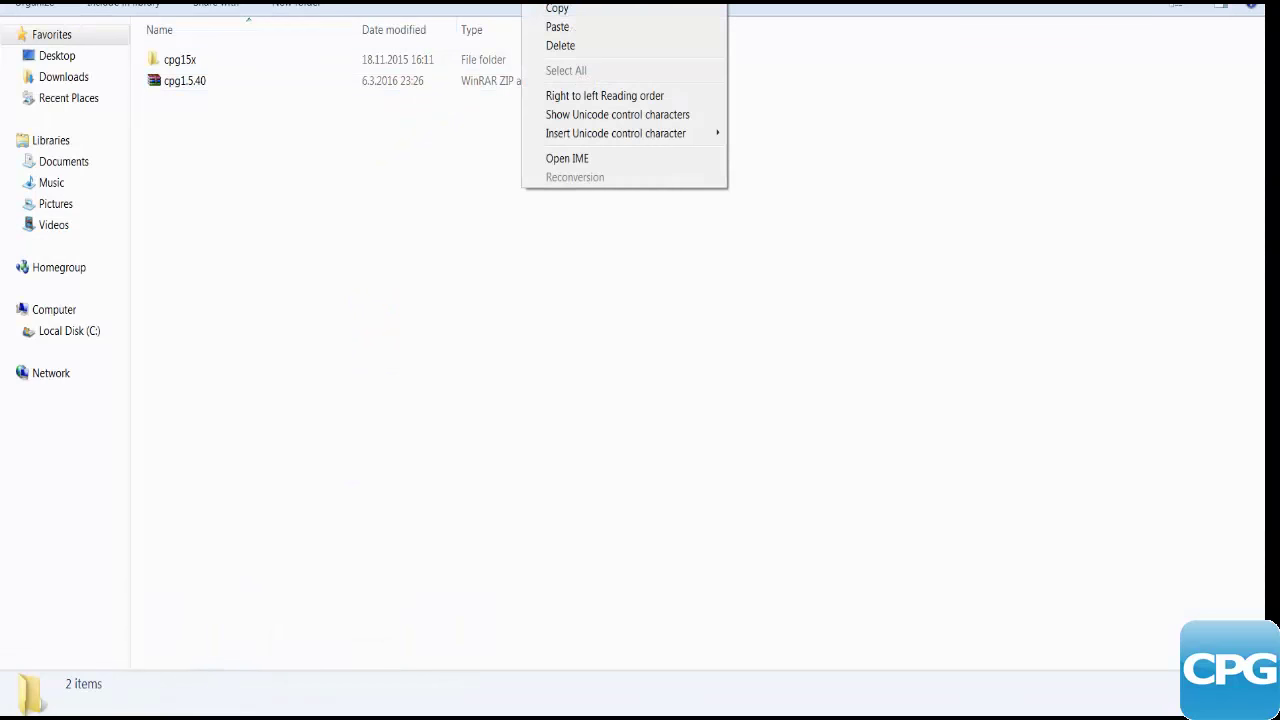
left_click(585, 8)
Step: Switch to FileZilla, set the local site to the copied Copper mine Gallery - 29.1.16\Others path, and select the cpg15x folder
left_click(300, 712)
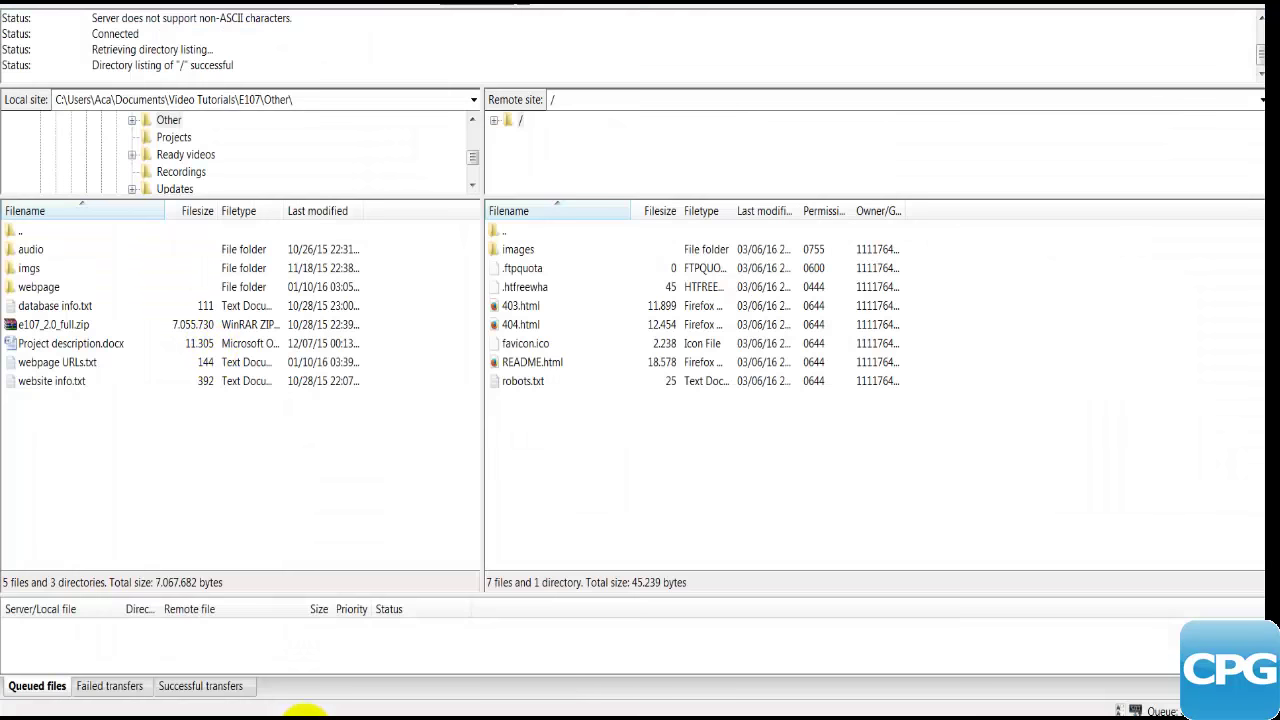
left_click(305, 100)
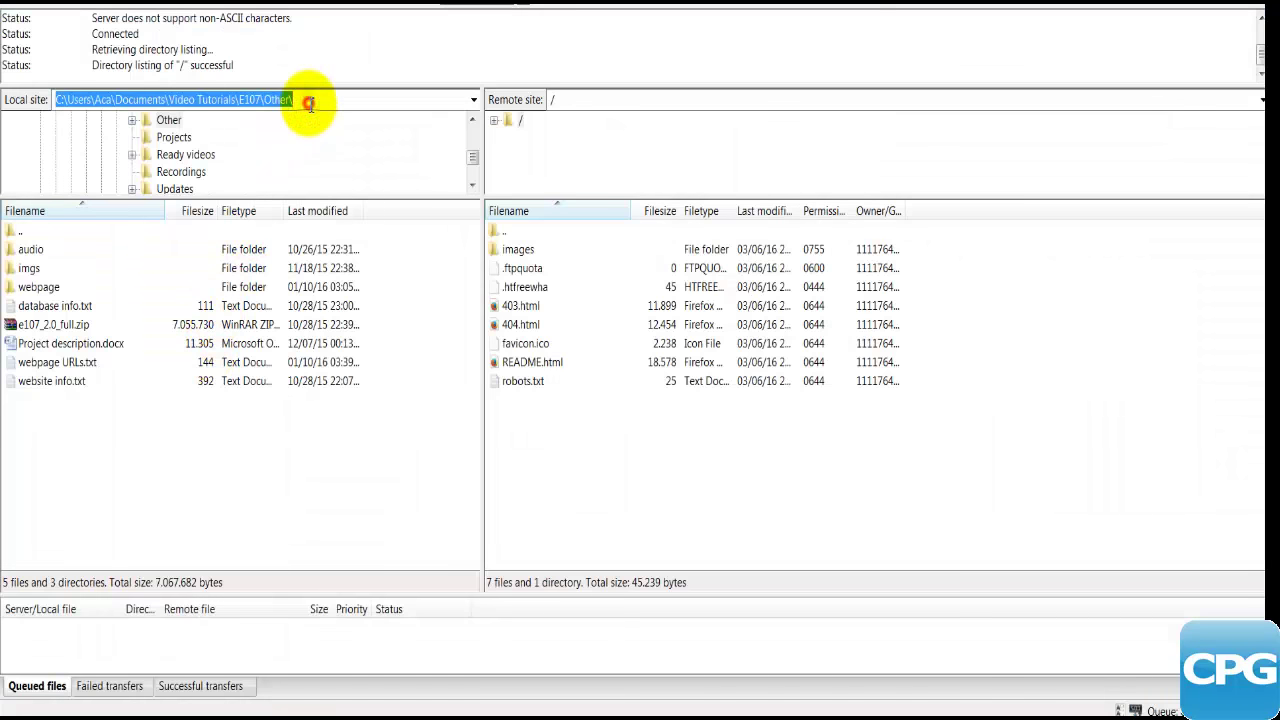
right_click(307, 100)
left_click(389, 182)
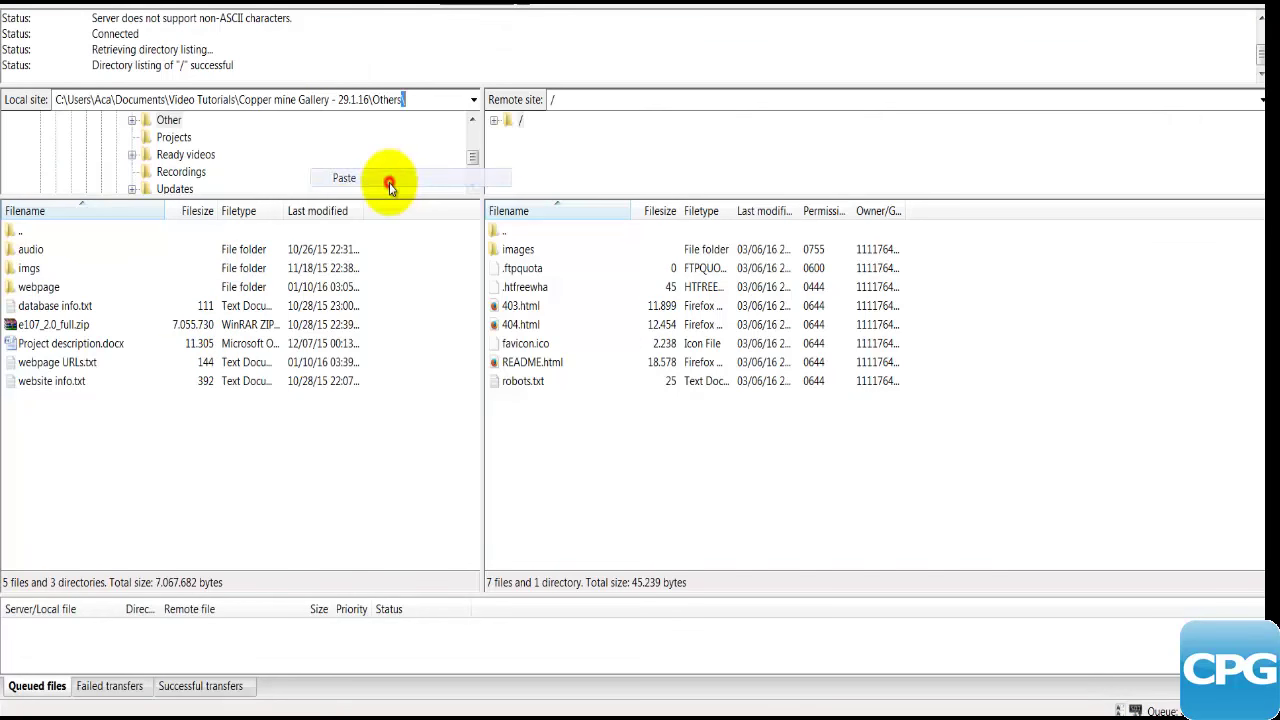
key("Return")
left_click(45, 250)
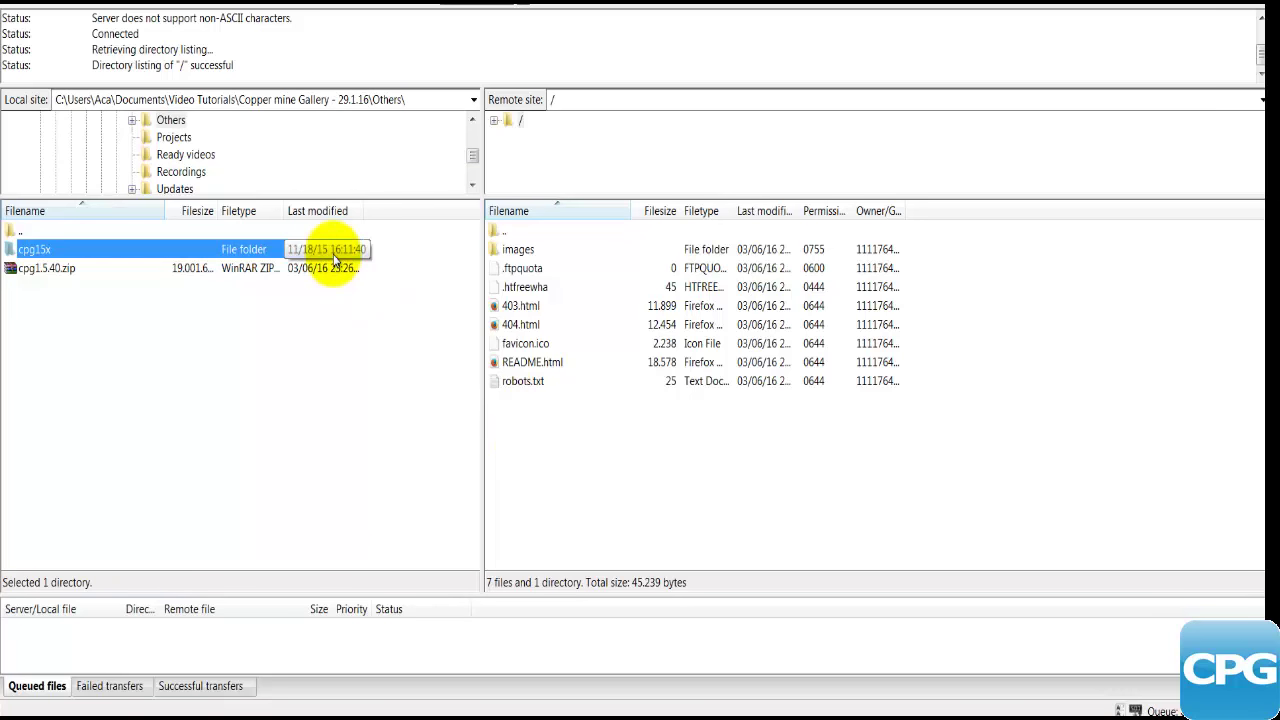
Step: Open the local cpg15x folder and upload all of its files and folders to the remote site's root directory
double_click(34, 249)
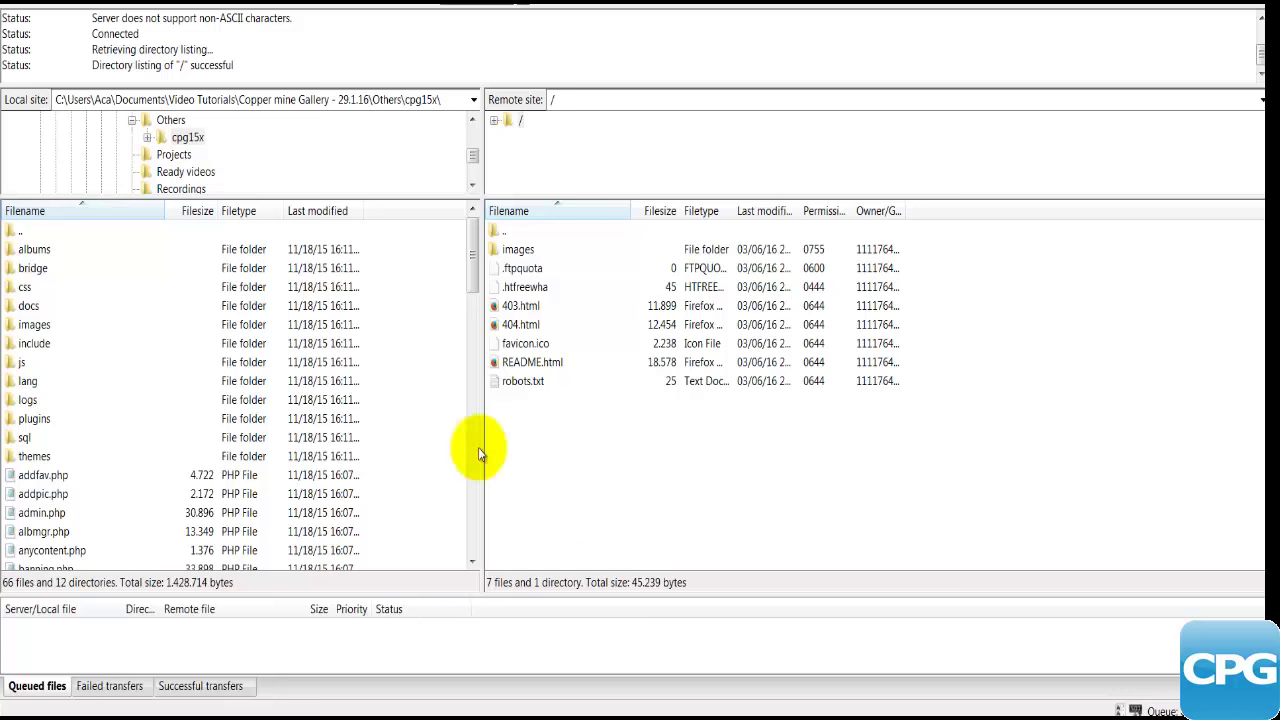
left_click(36, 249)
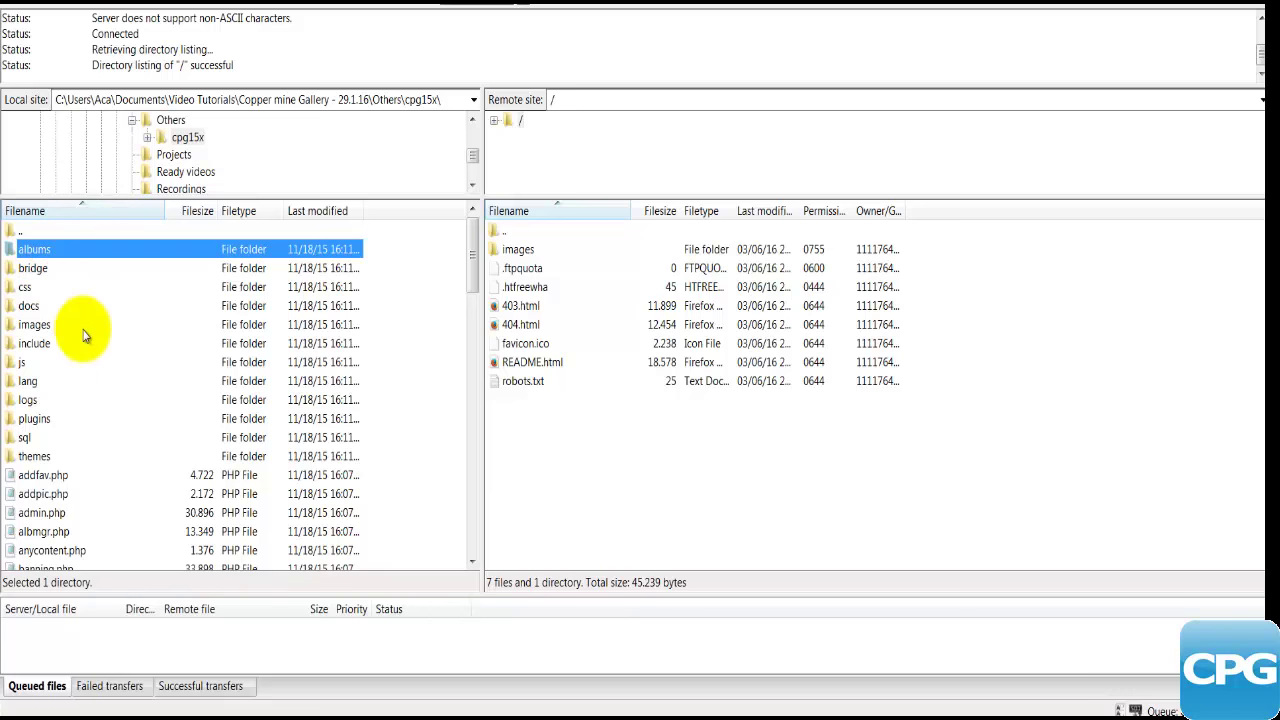
key("ctrl+a")
left_click_drag(9, 330, 561, 471)
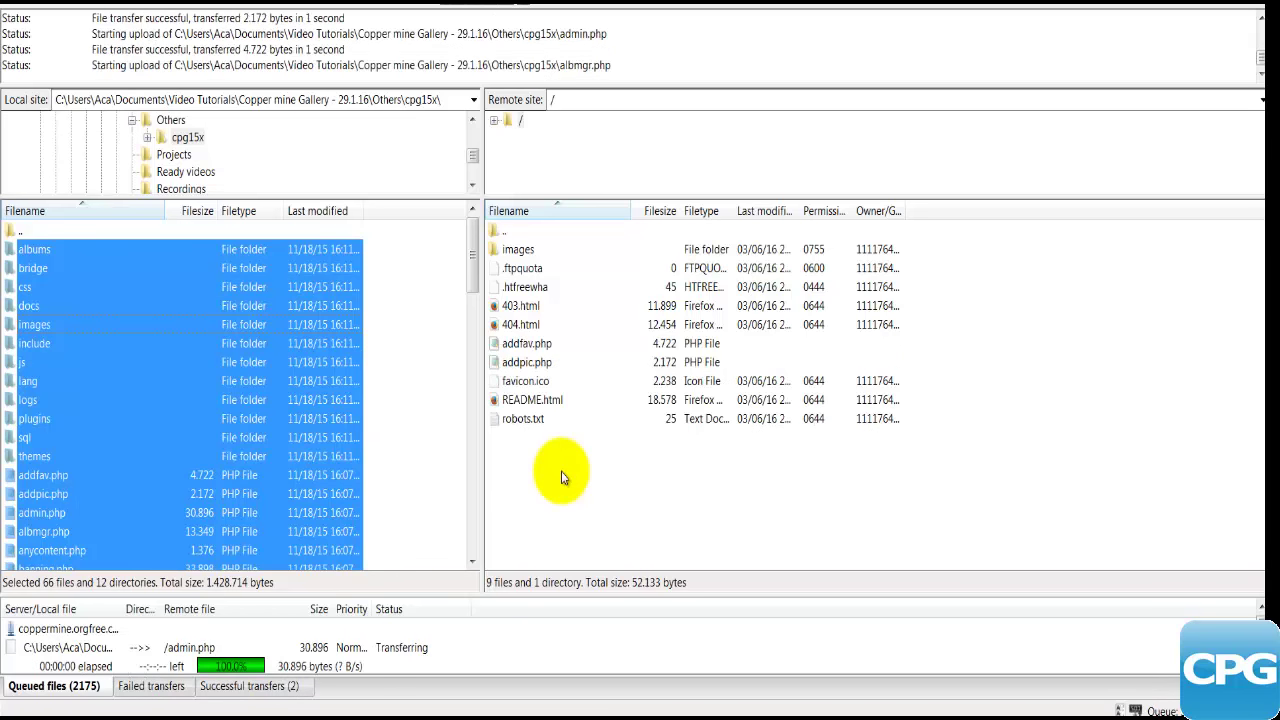
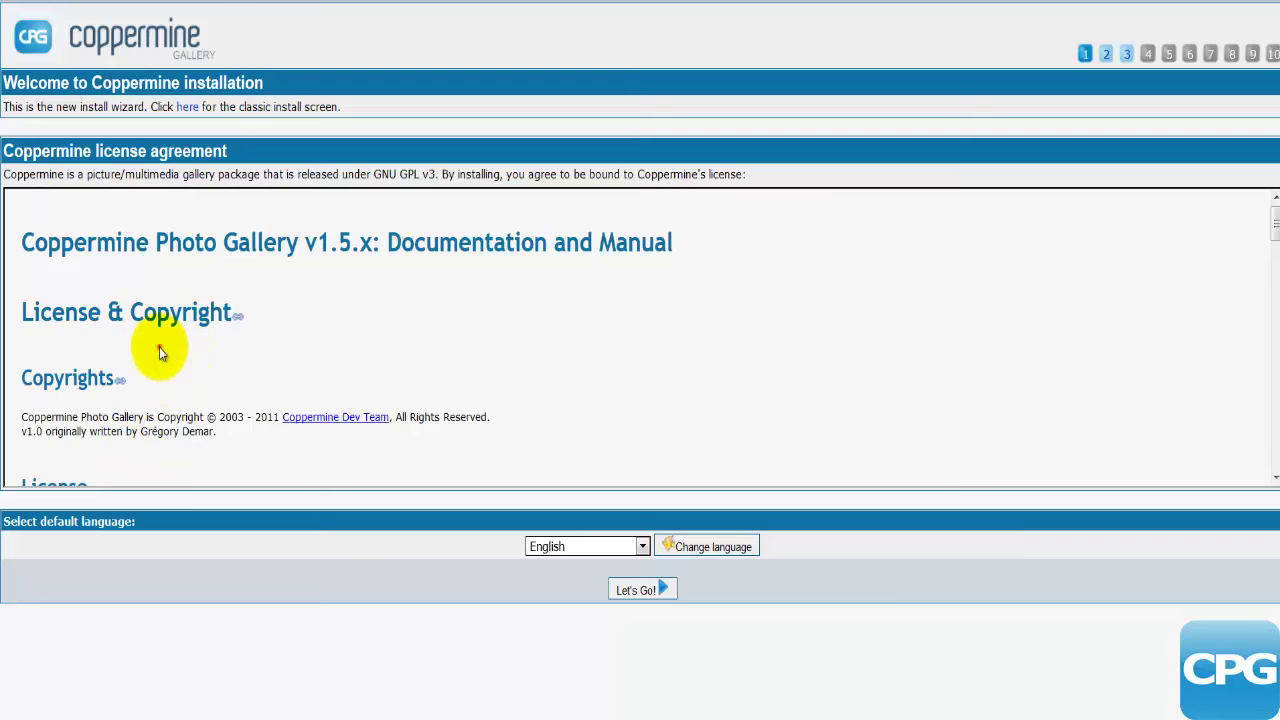
Step: Switch to the browser and read through the license agreement on the Coppermine installation page
scroll(159, 352, "down", 10)
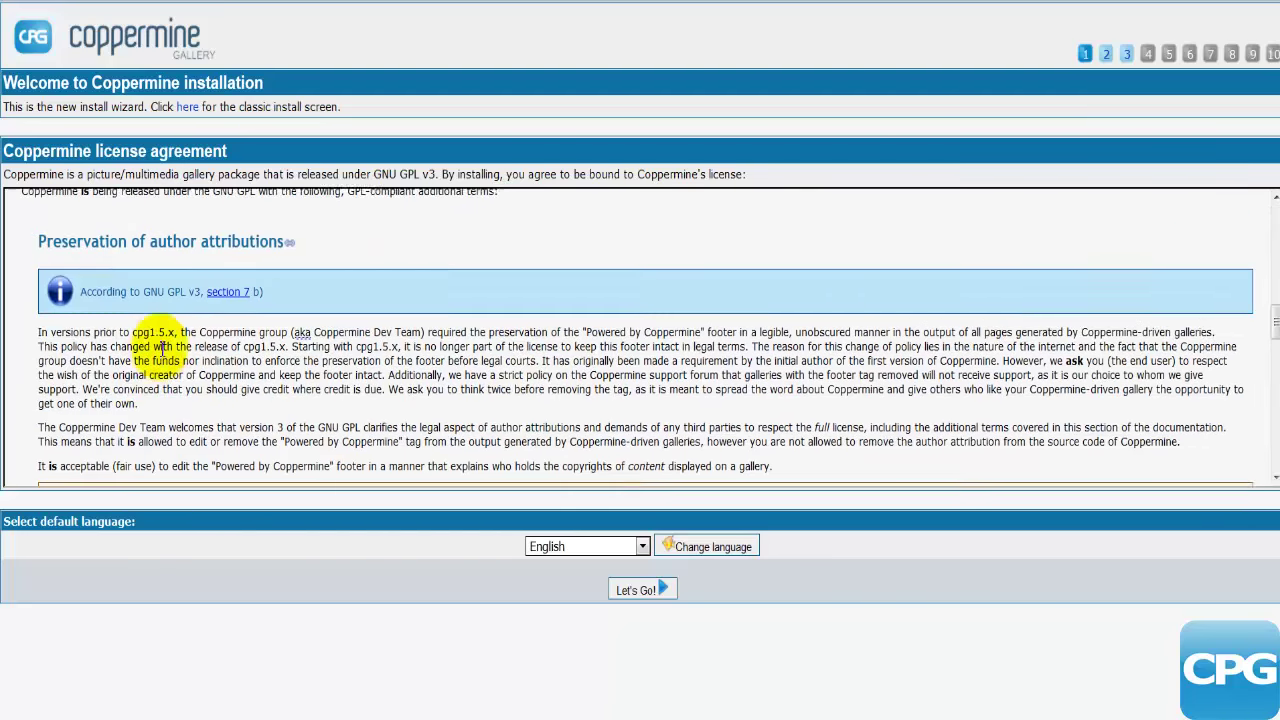
scroll(160, 347, "down", 10)
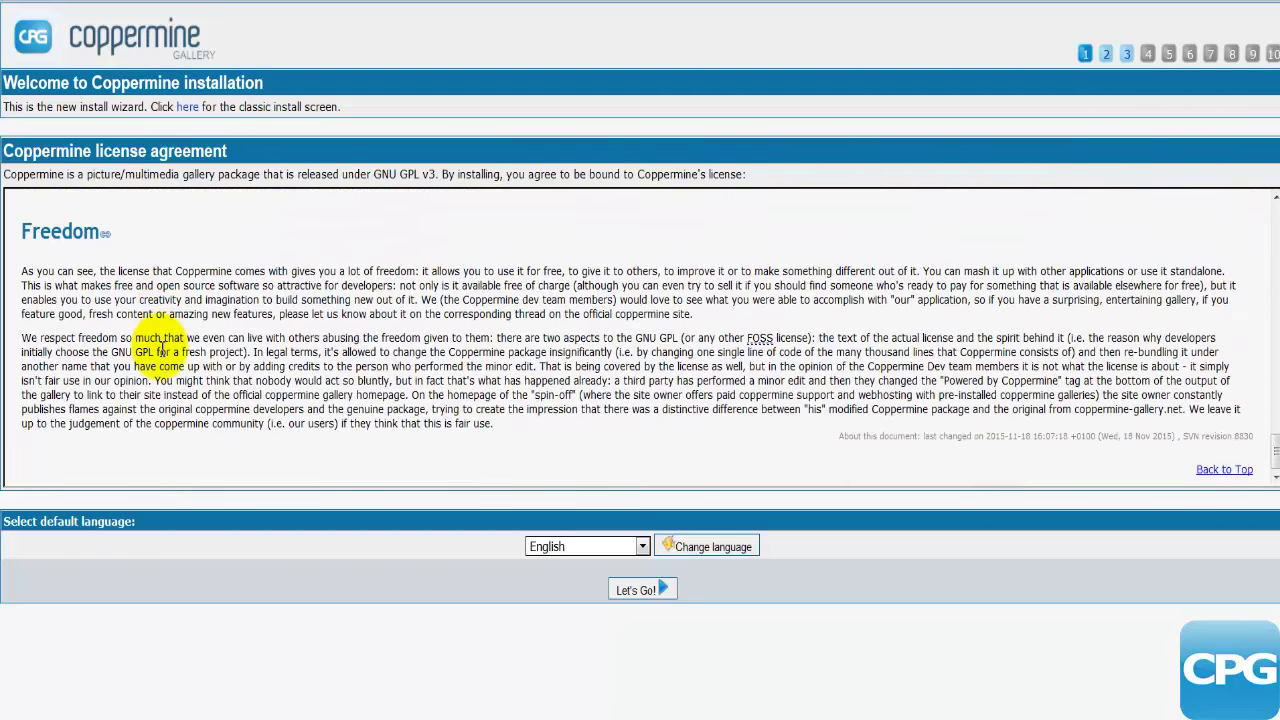
scroll(160, 350, "up", 20)
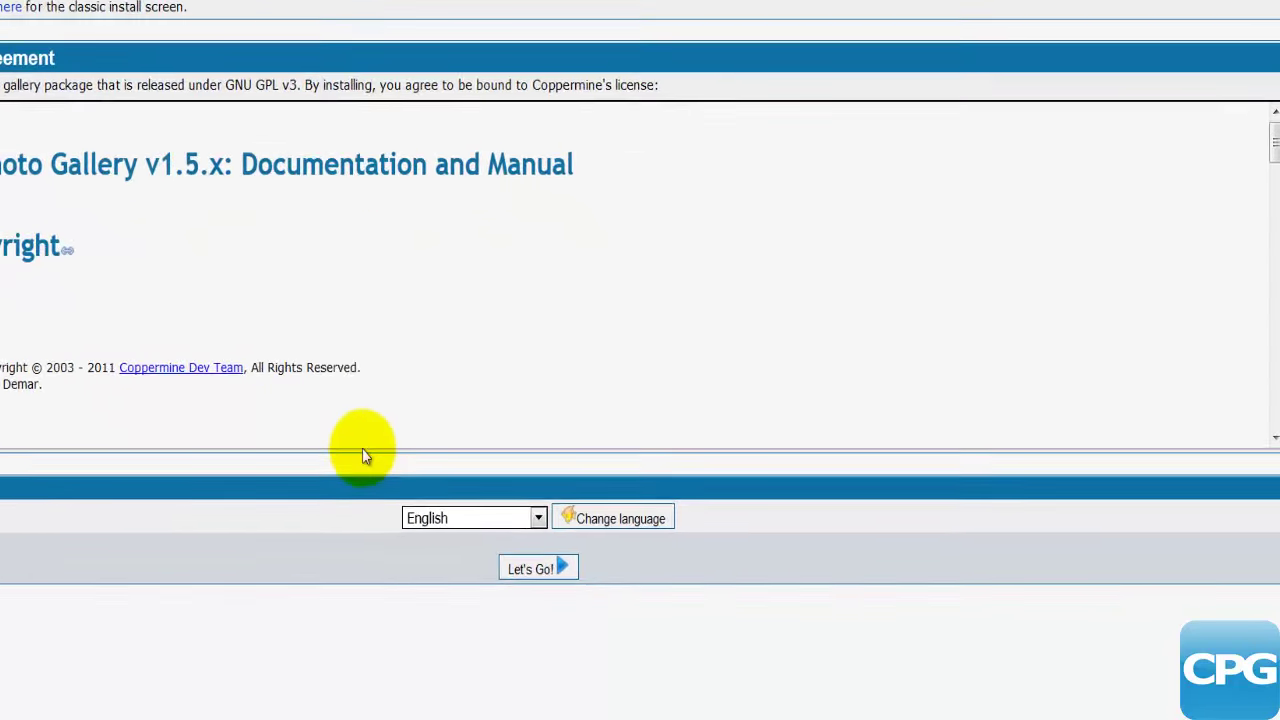
Step: Try changing the installer's default language from the language list to Italian
left_click(477, 518)
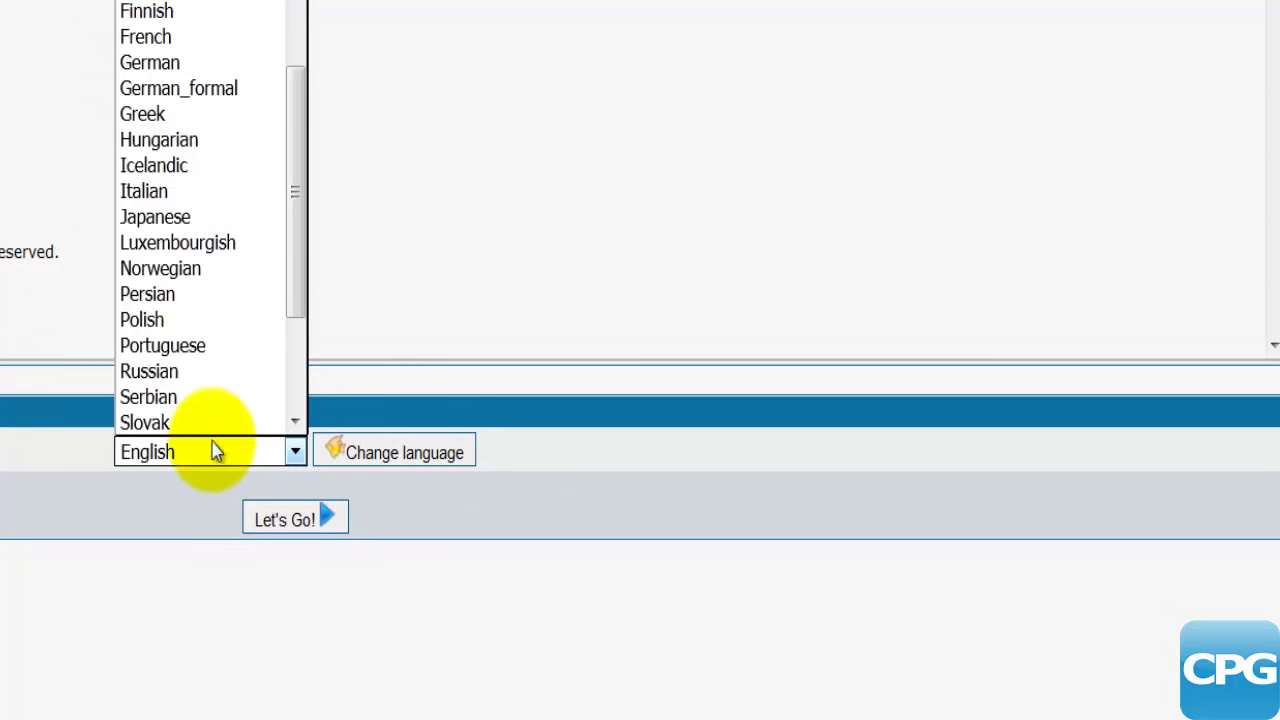
left_click(399, 203)
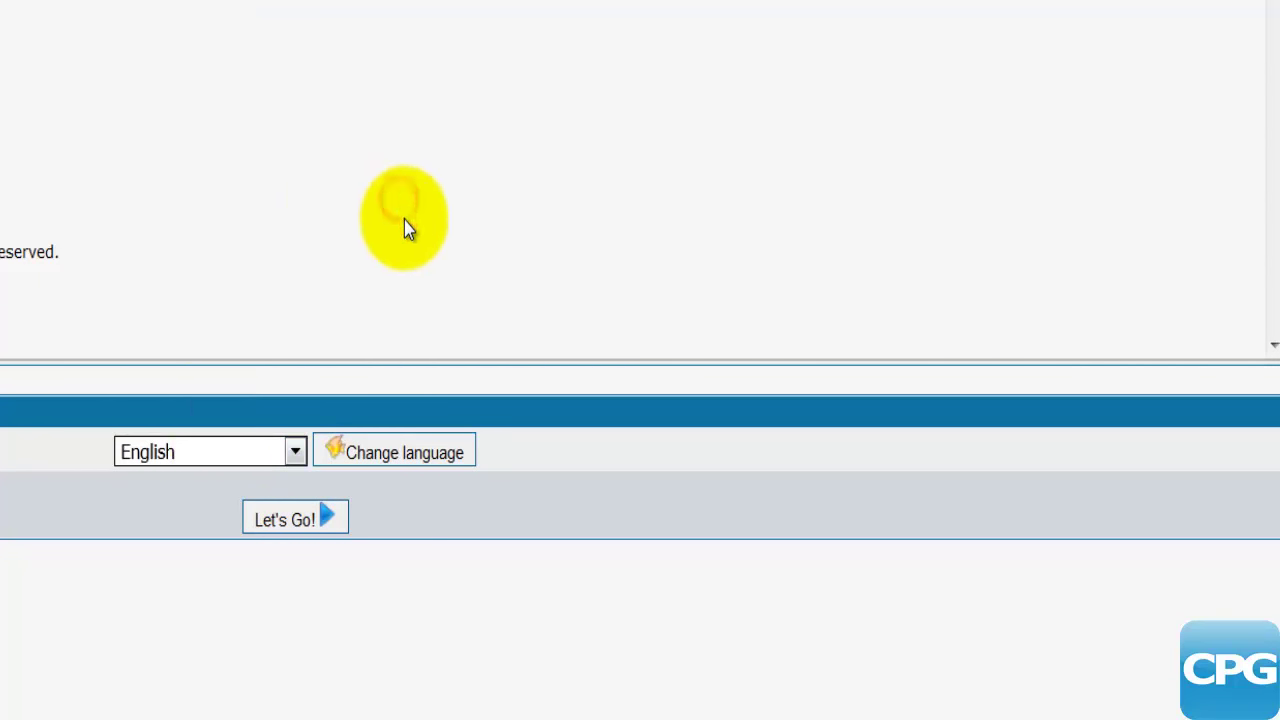
left_click(181, 452)
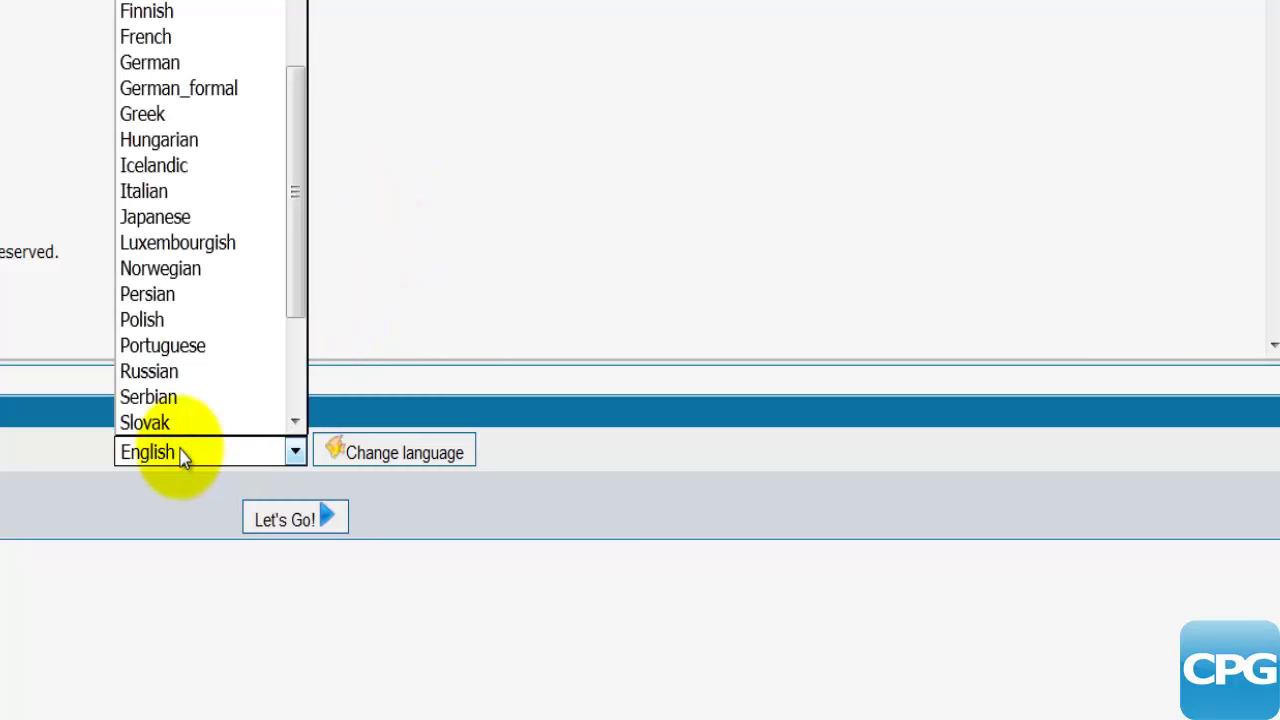
left_click(176, 191)
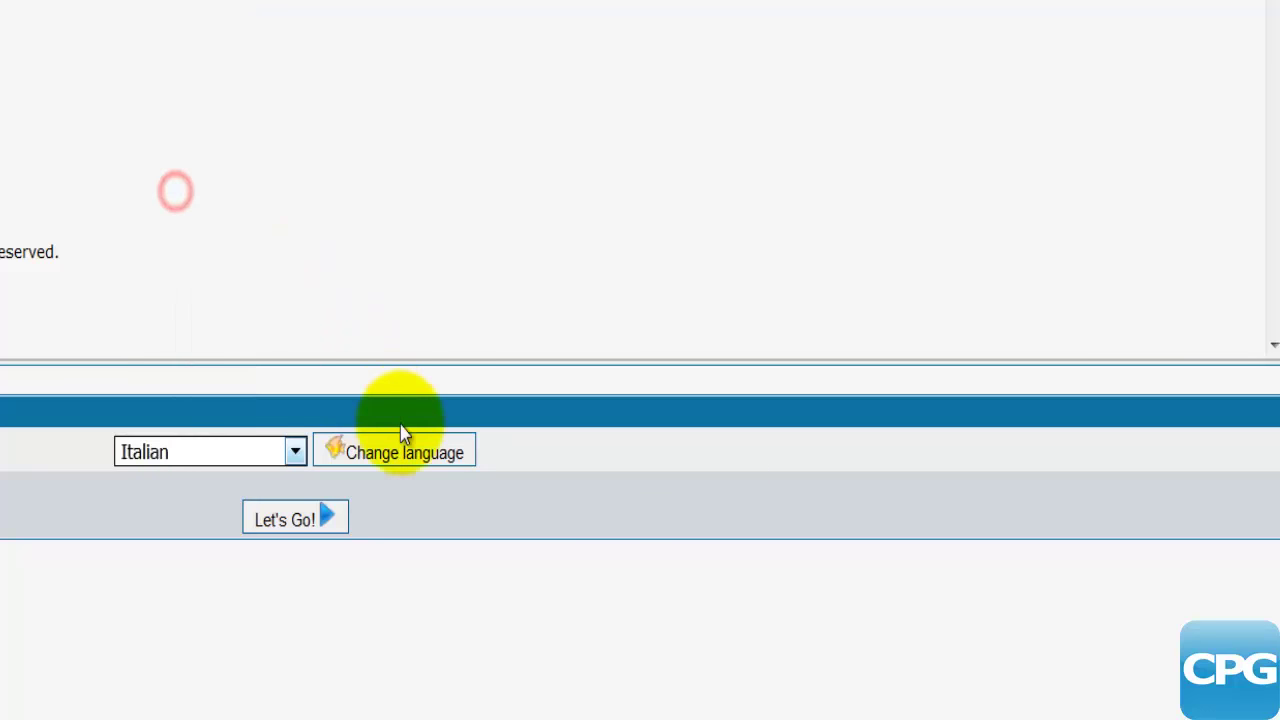
left_click(390, 456)
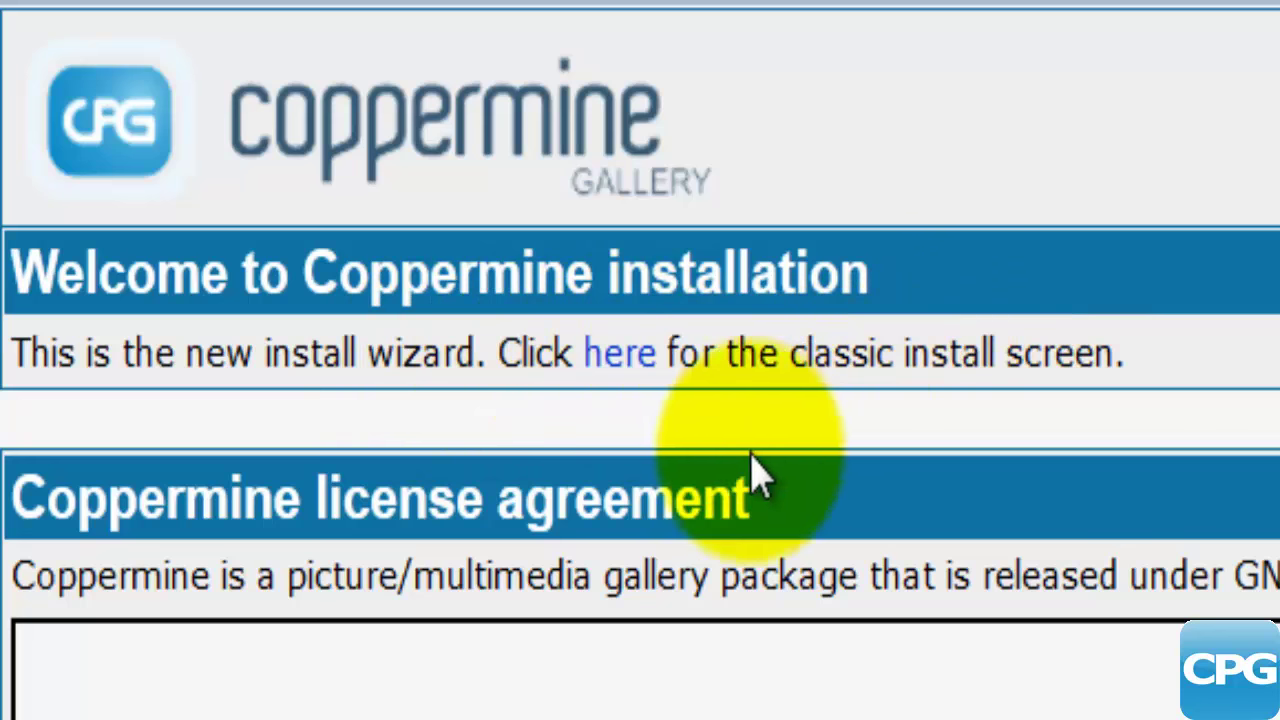
Step: Open the classic install screen and go over the MySQL host, database name and table prefix fields
left_click(617, 370)
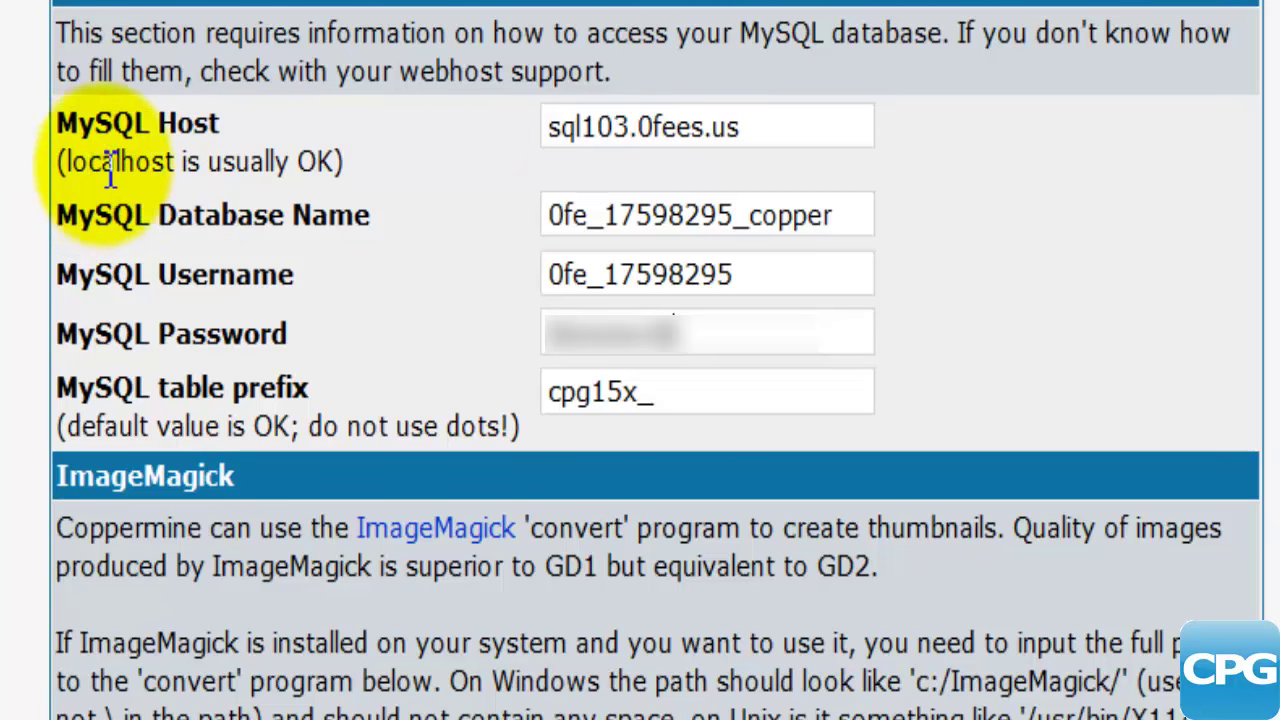
left_click(748, 135)
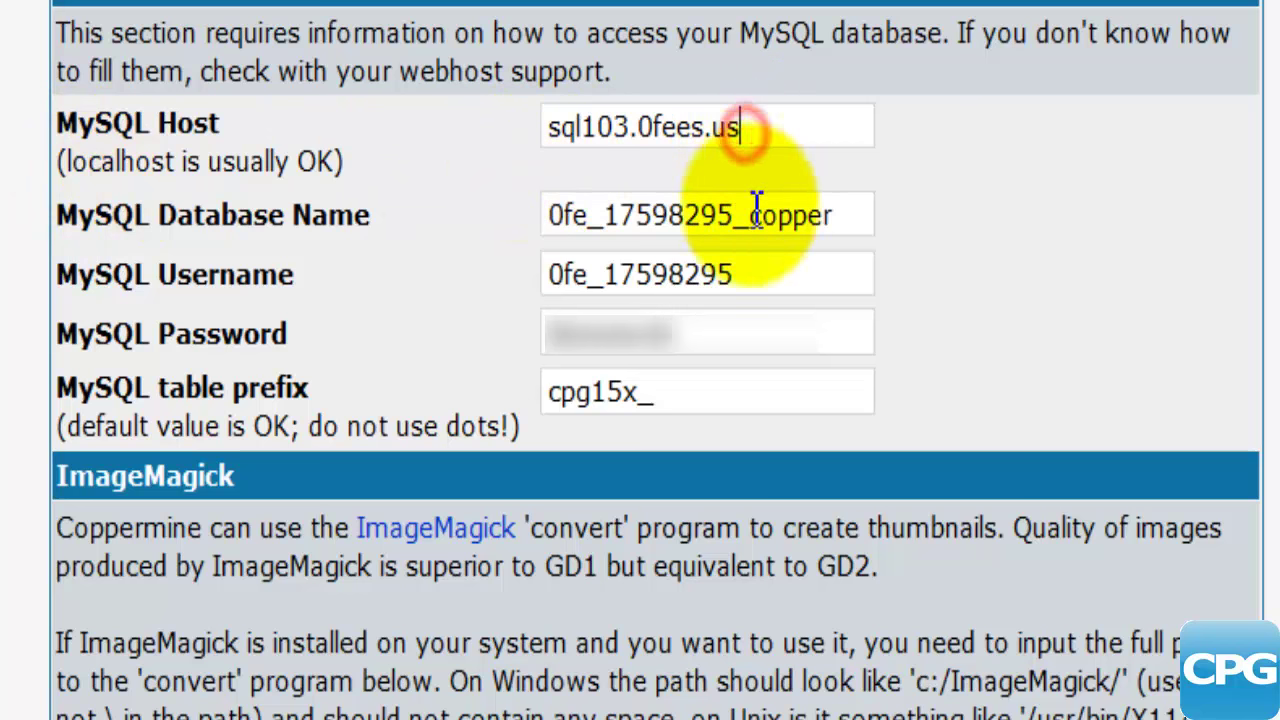
left_click(672, 218)
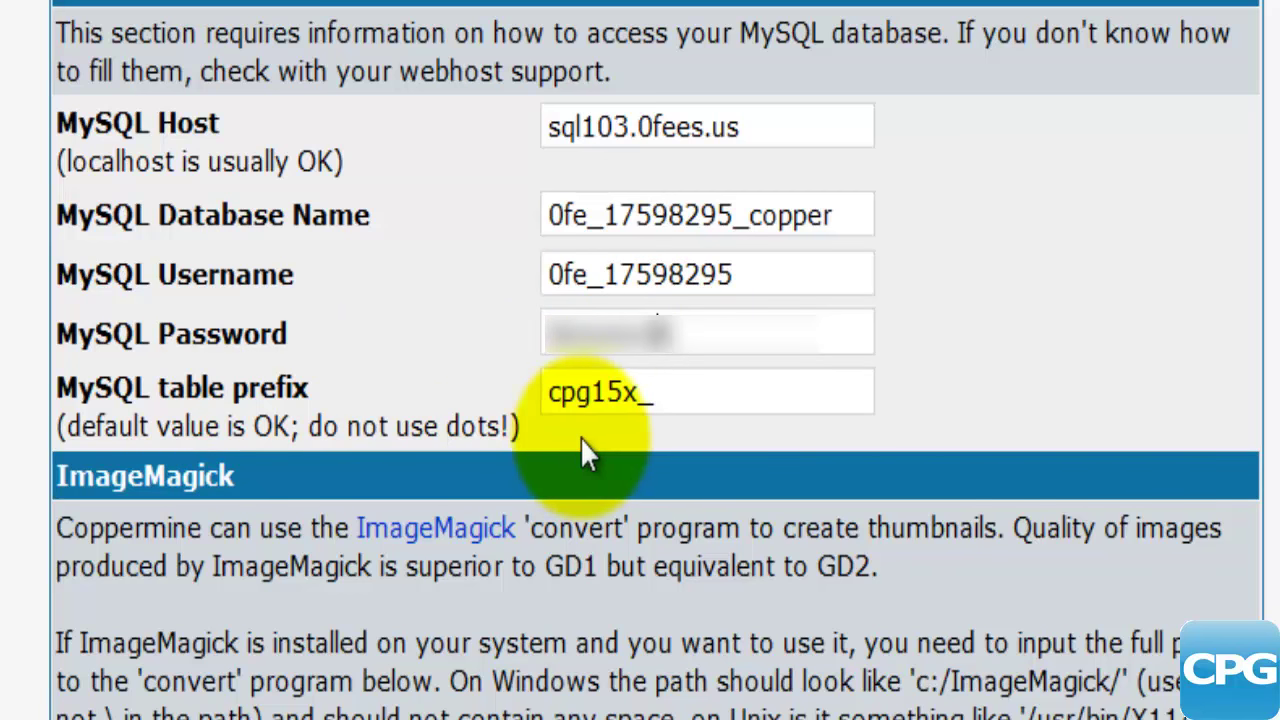
left_click(736, 392)
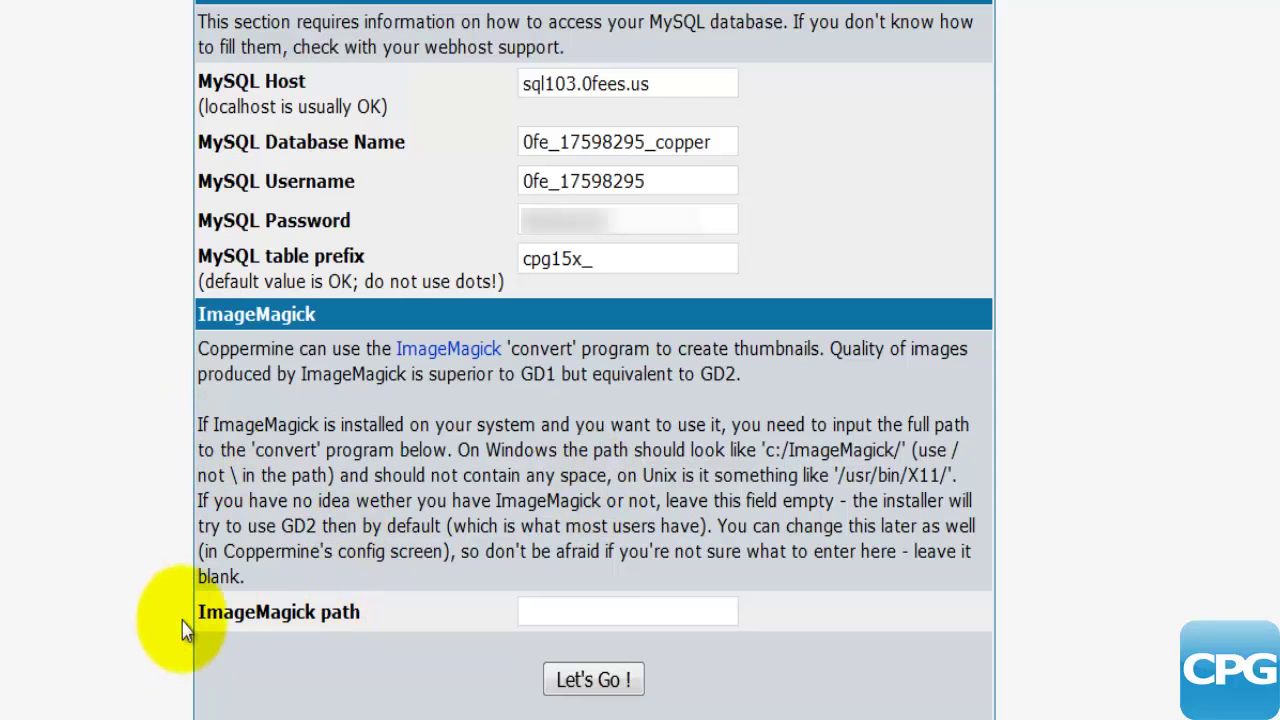
Step: Submit the classic installation form with the ImageMagick path left blank and continue to the new gallery
left_click_drag(200, 611, 316, 620)
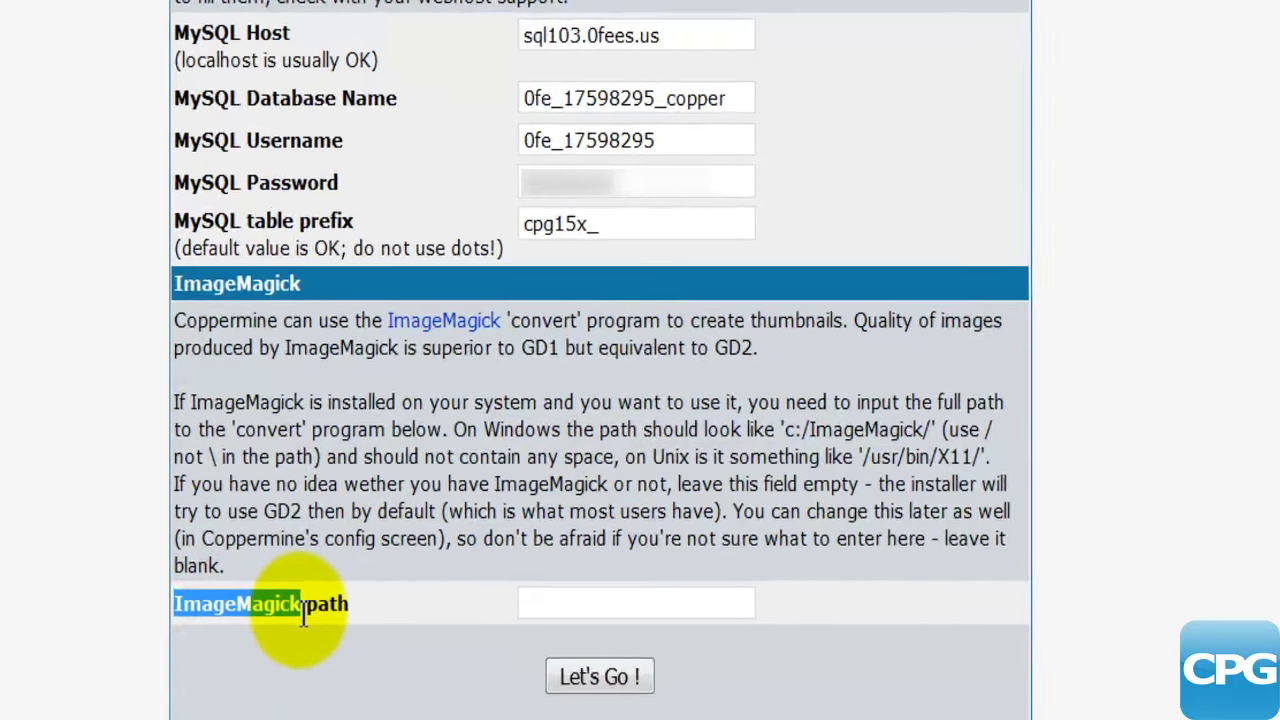
left_click(465, 514)
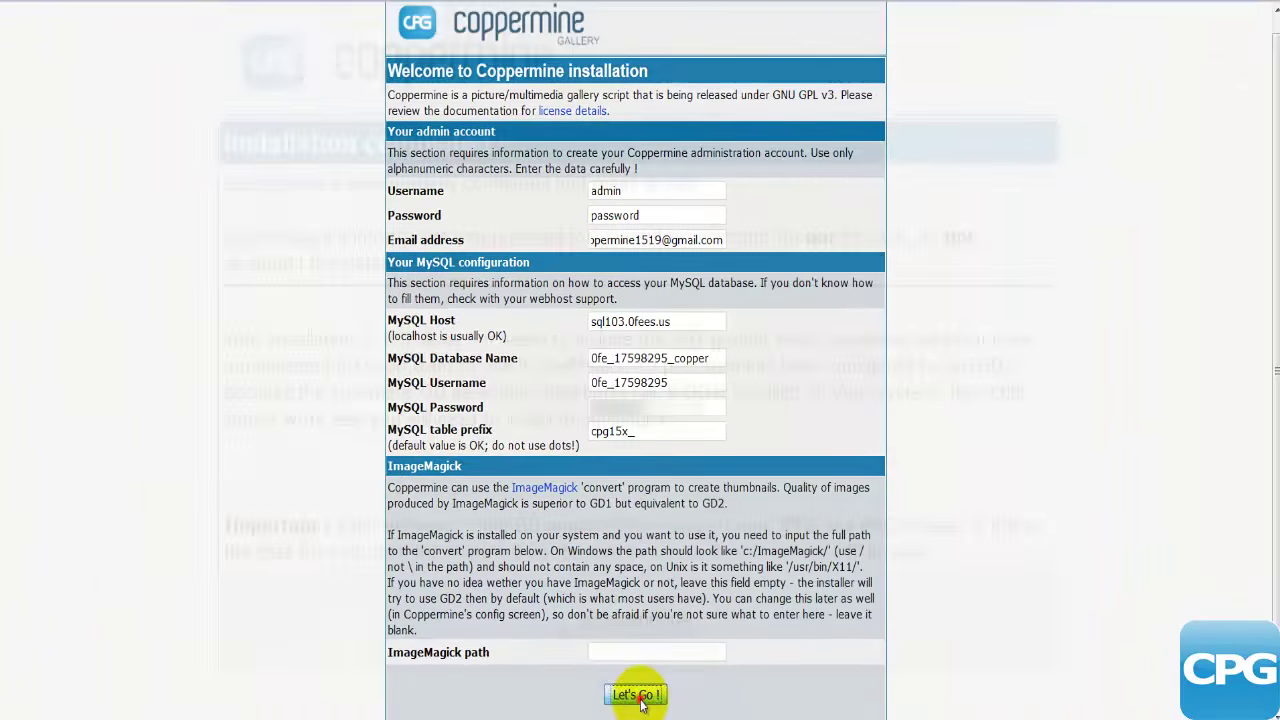
left_click(636, 695)
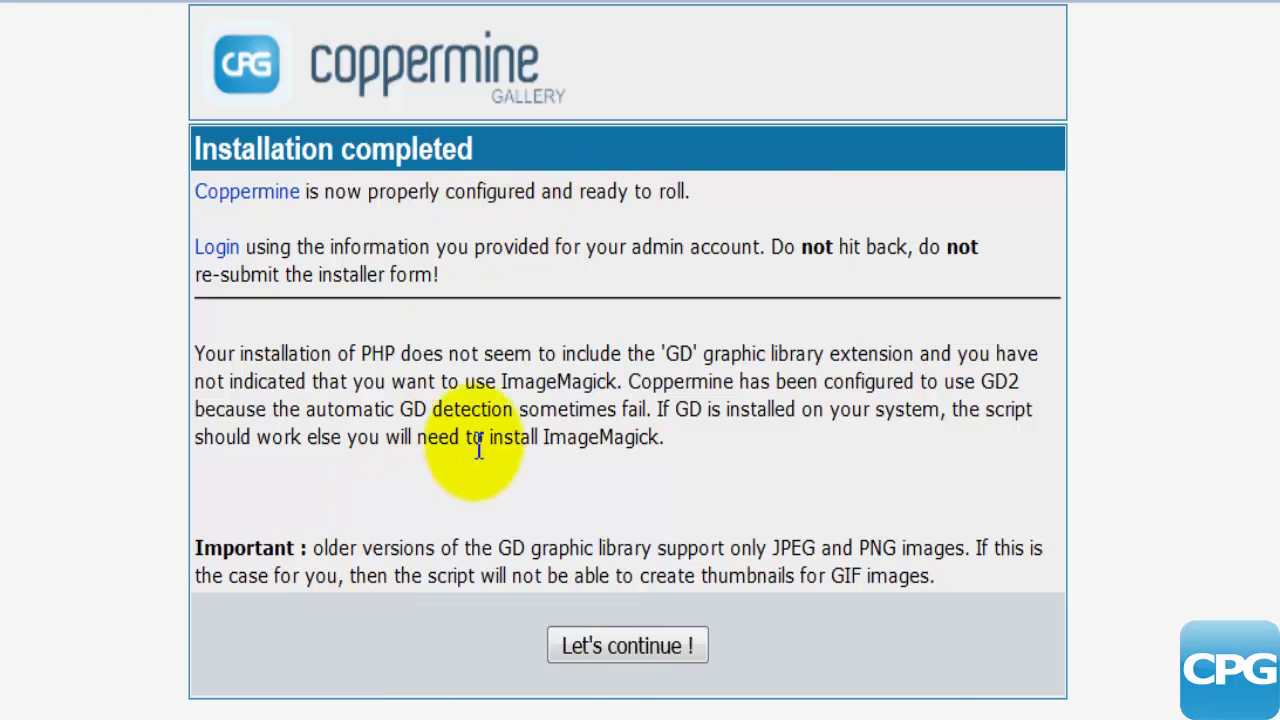
left_click(616, 651)
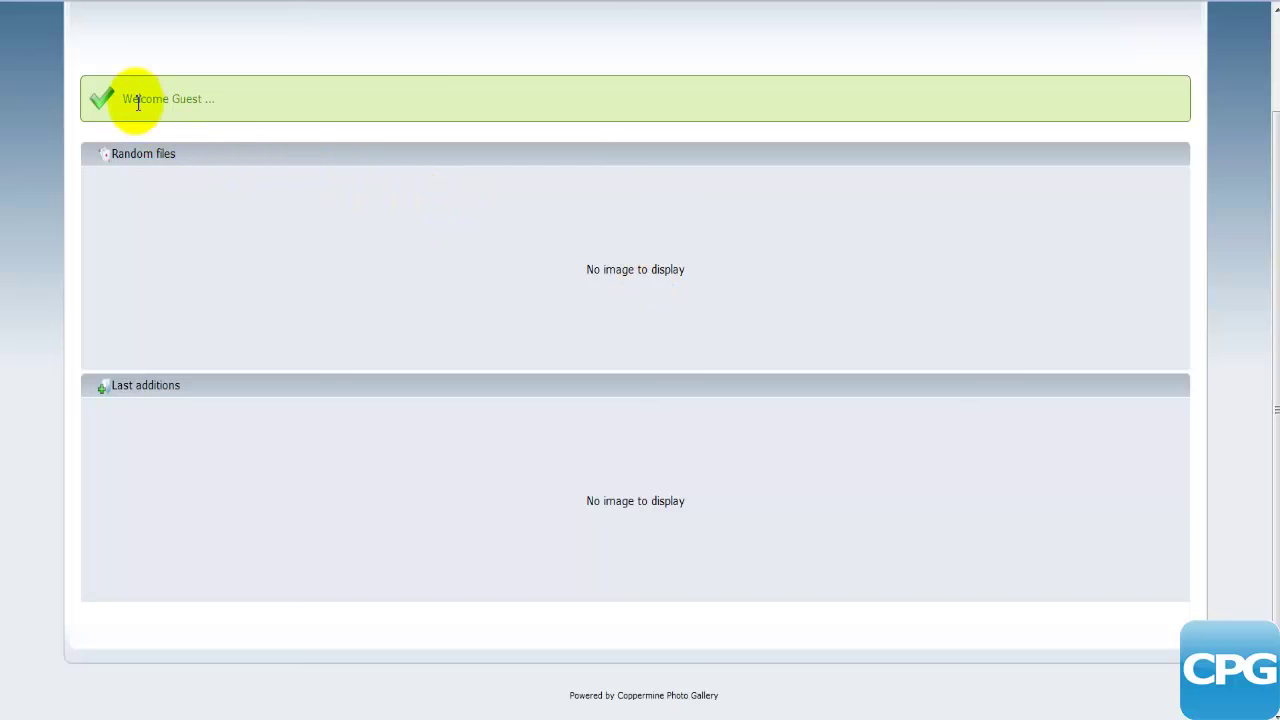
Step: Look over the gallery's guest home page and log in with the admin account
left_click_drag(123, 103, 226, 116)
left_click(253, 130)
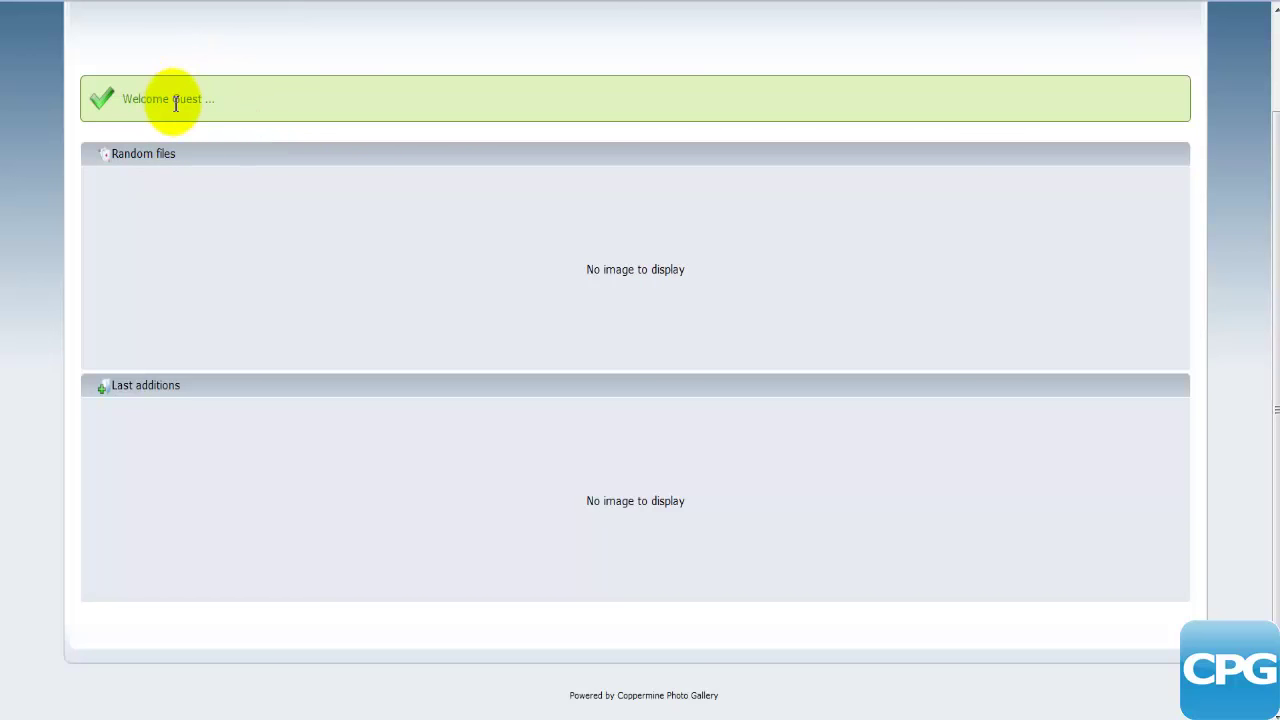
double_click(178, 100)
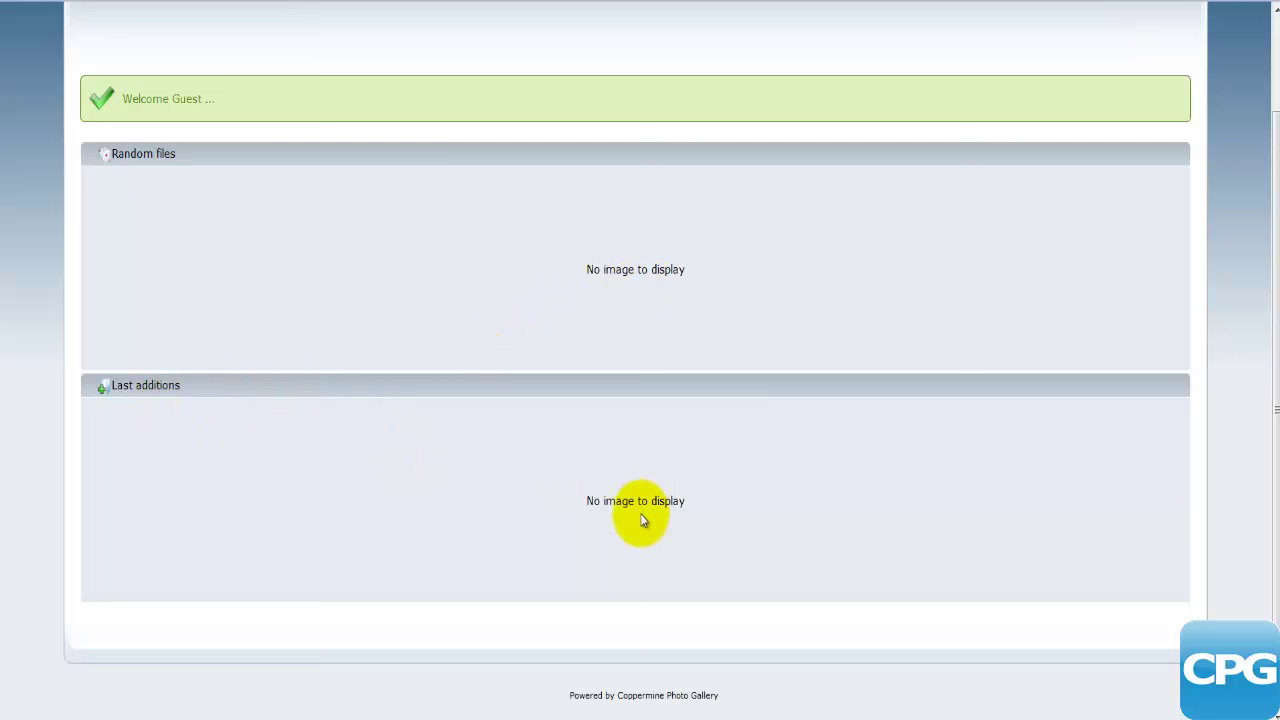
scroll(641, 519, "up", 2)
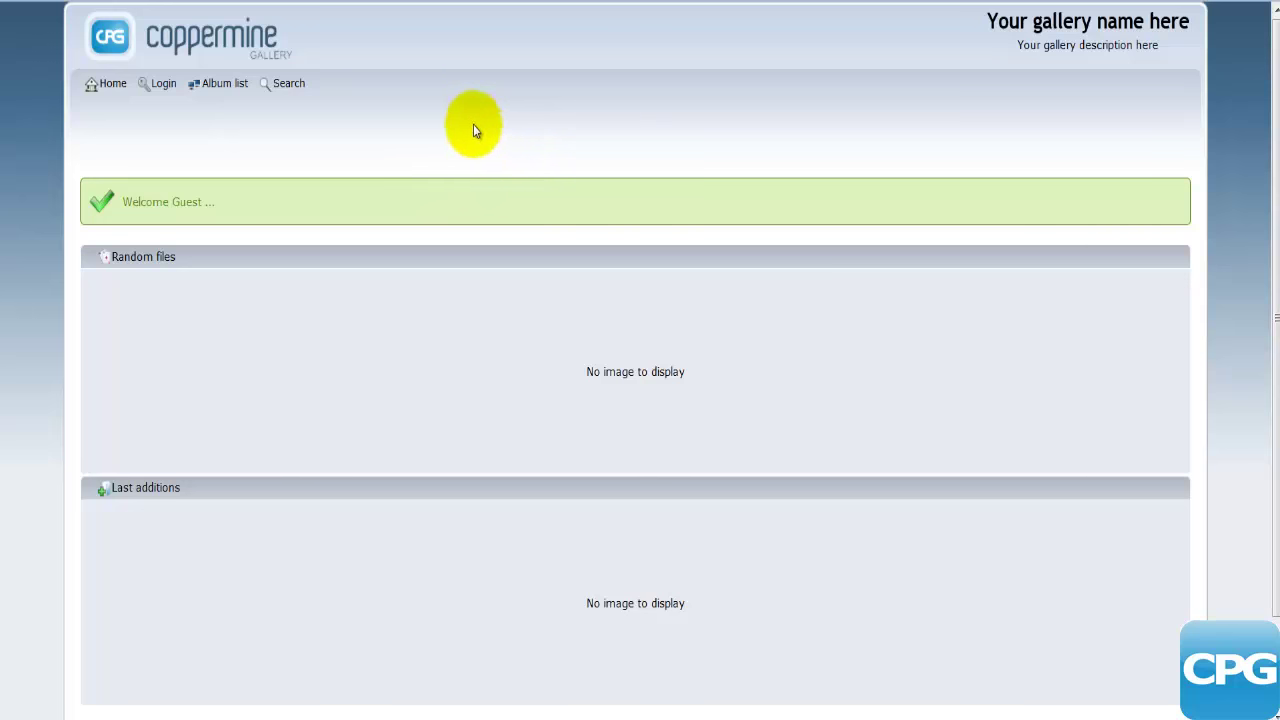
left_click(161, 83)
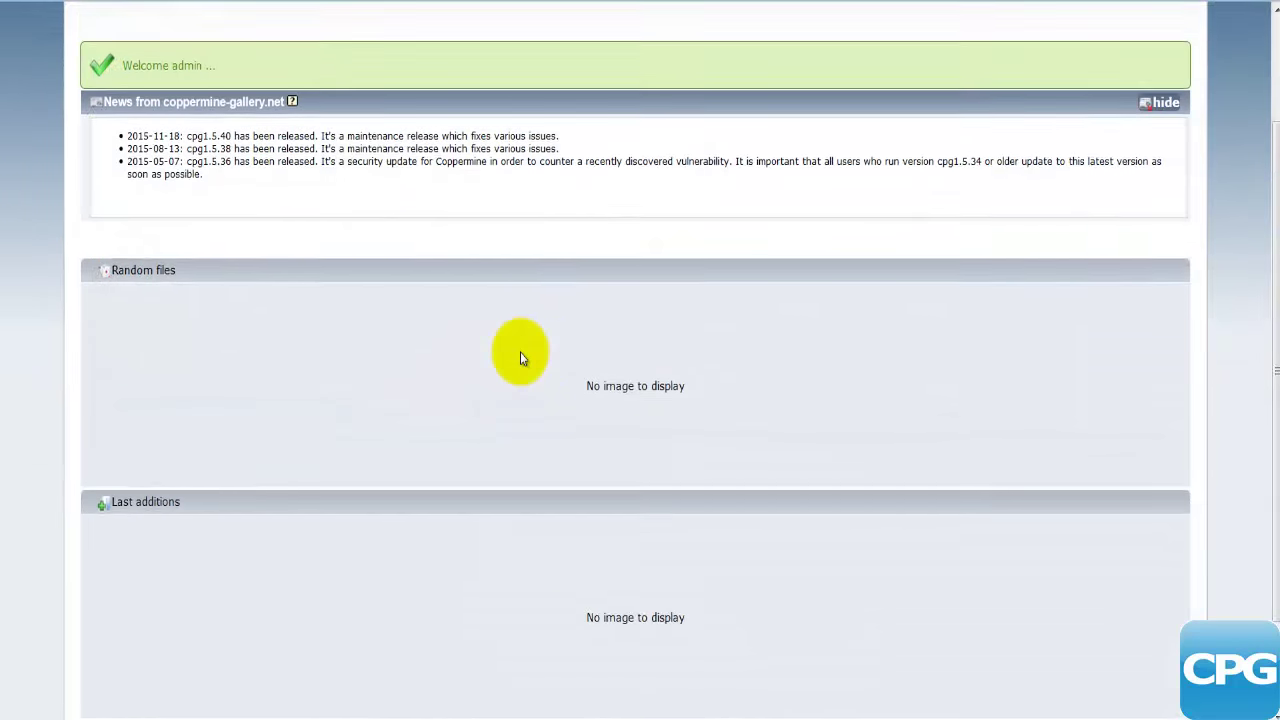
Step: Examine the admin home page, including the welcome message, the Coppermine news and the admin navigation options
scroll(520, 358, "up", 2)
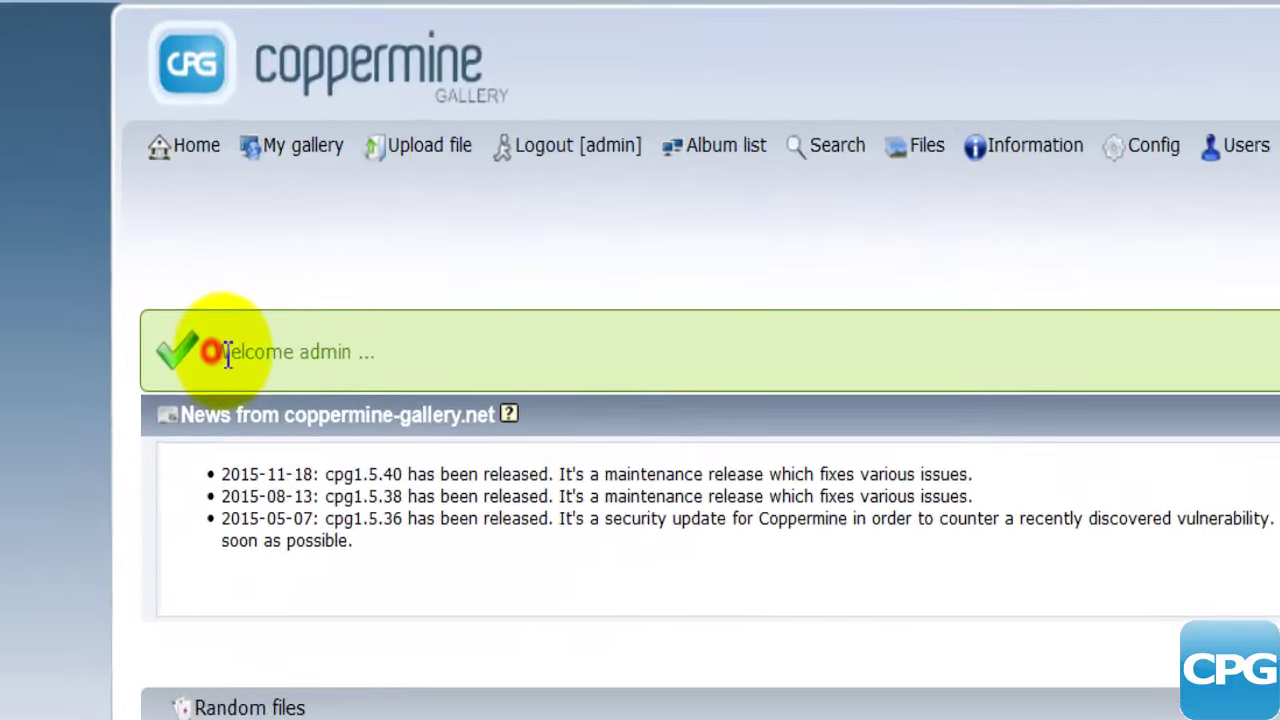
left_click_drag(120, 201, 225, 217)
scroll(583, 700, "down", 3)
left_click(362, 430)
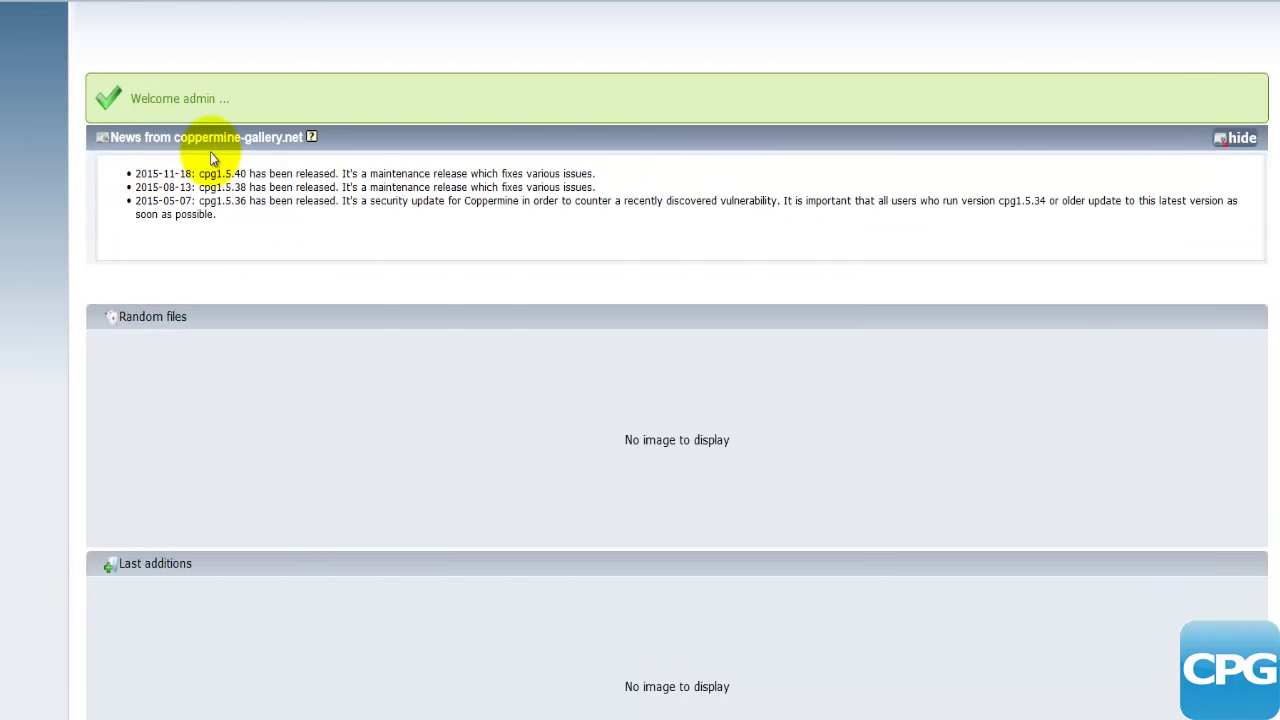
scroll(339, 317, "up", 2)
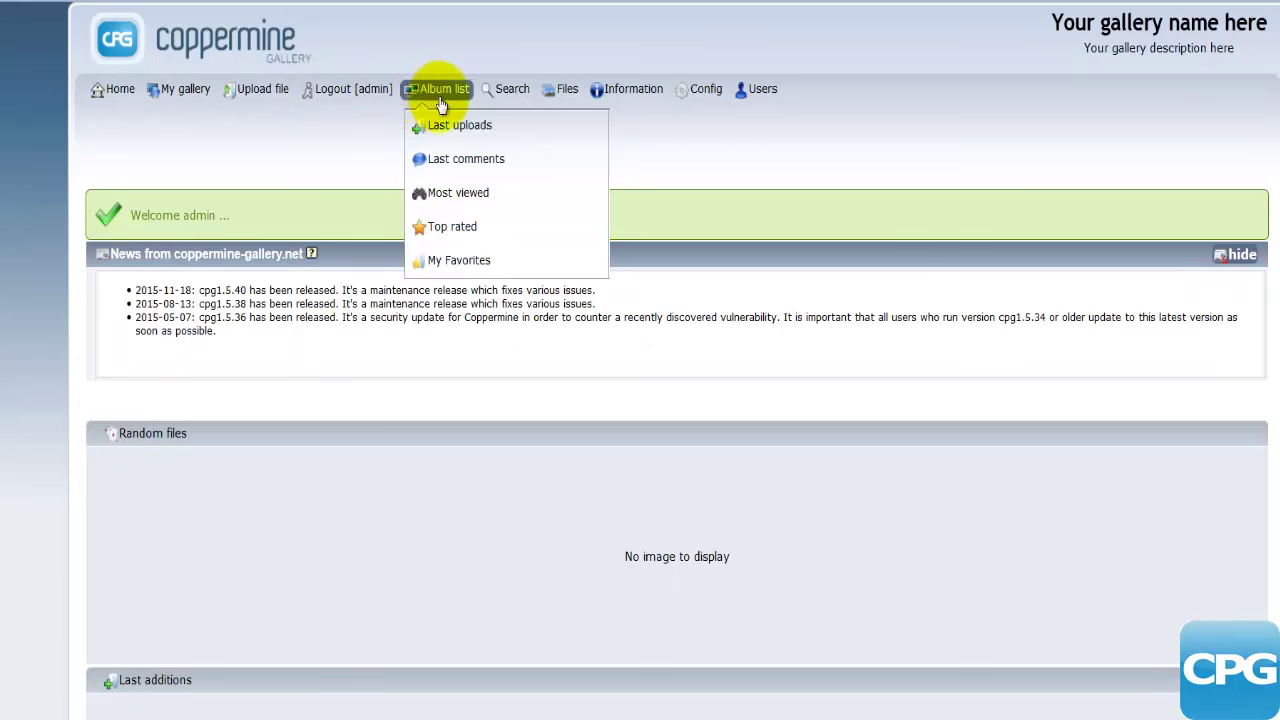
mouse_move(624, 98)
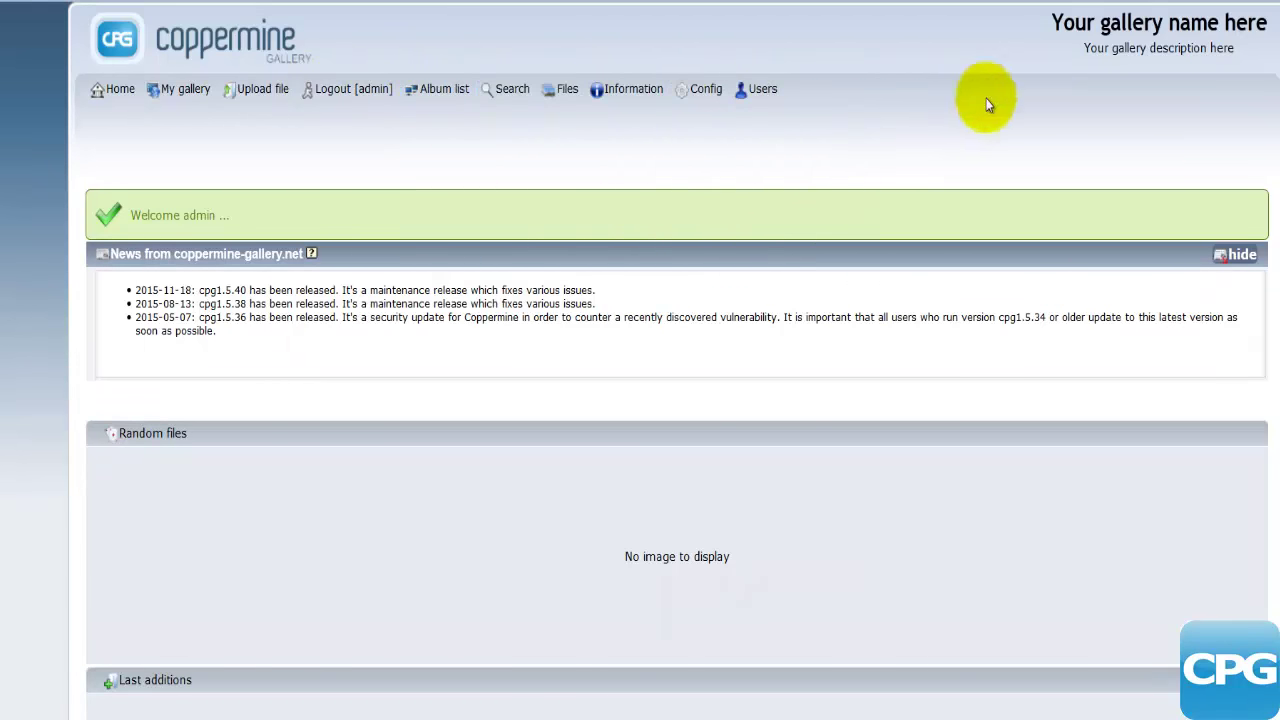
scroll(870, 379, "down", 3)
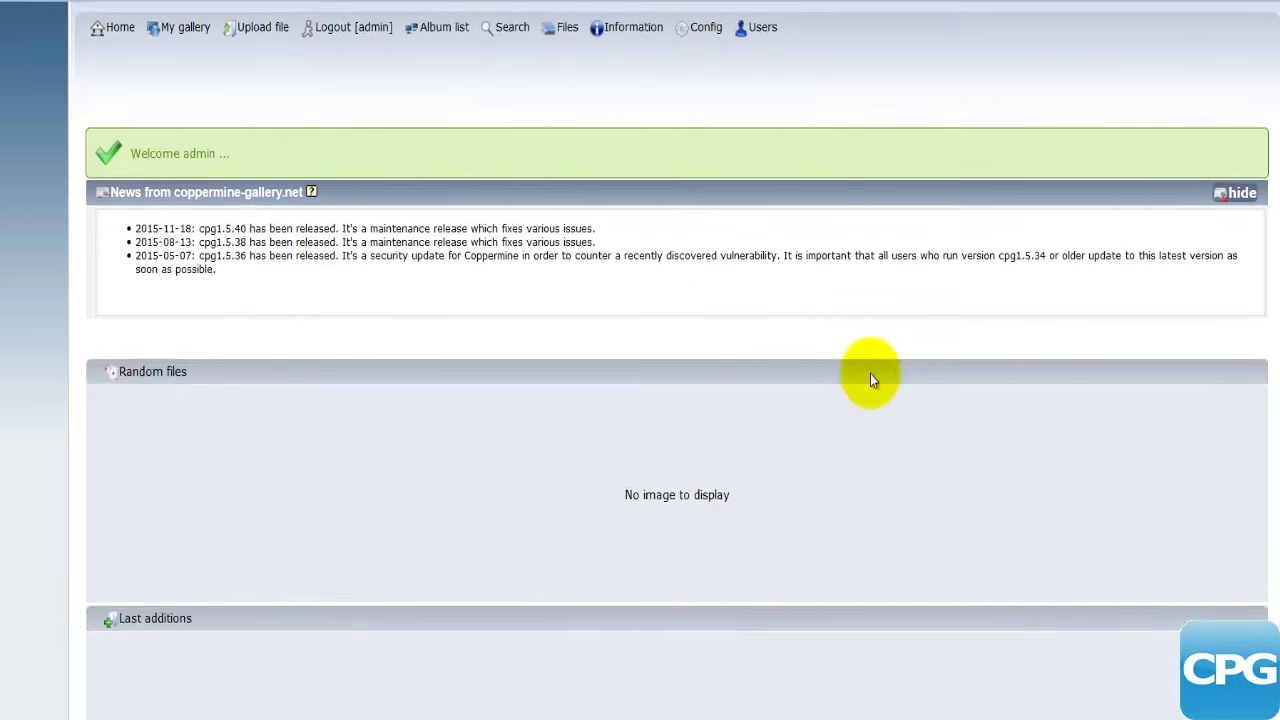
scroll(870, 379, "up", 2)
scroll(870, 379, "up", 1)
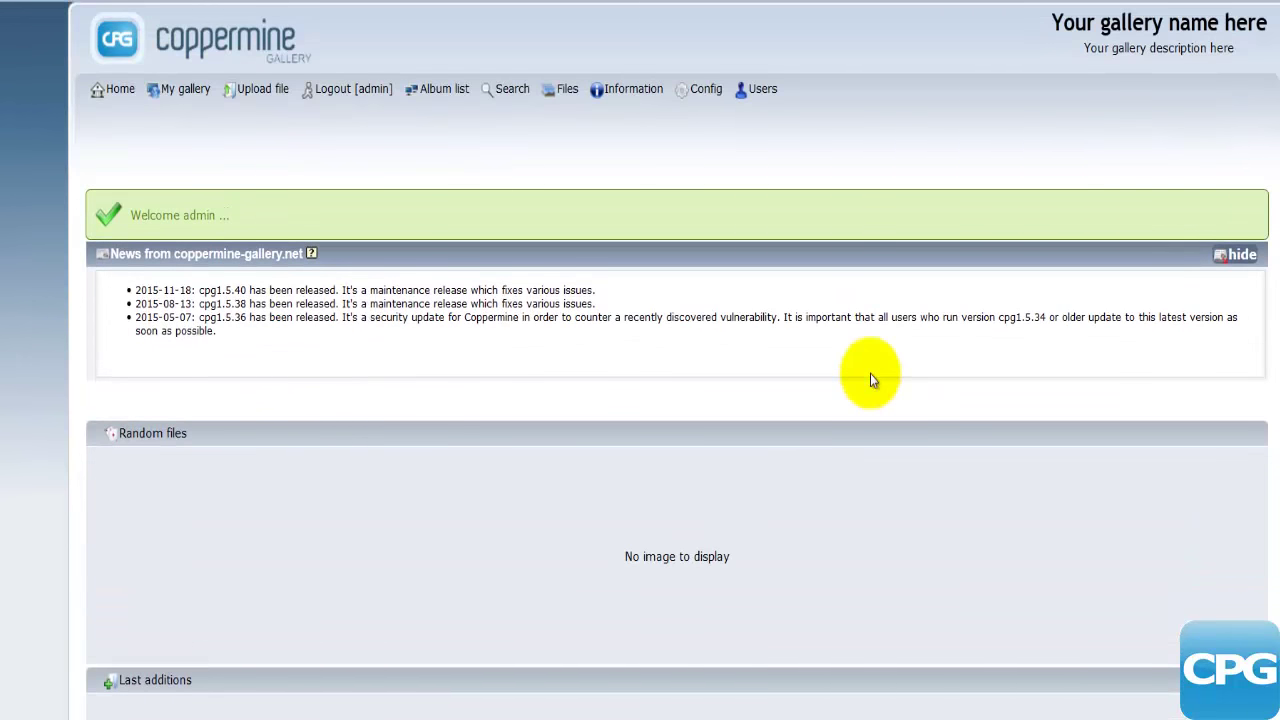